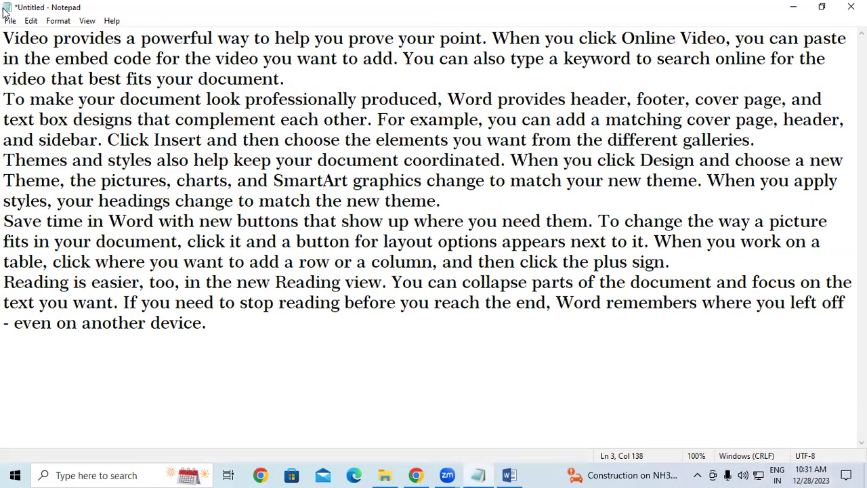
Step: Compare the editing commands available with no text selected and with part of the first two paragraphs selected
left_click(366, 148)
left_click(31, 24)
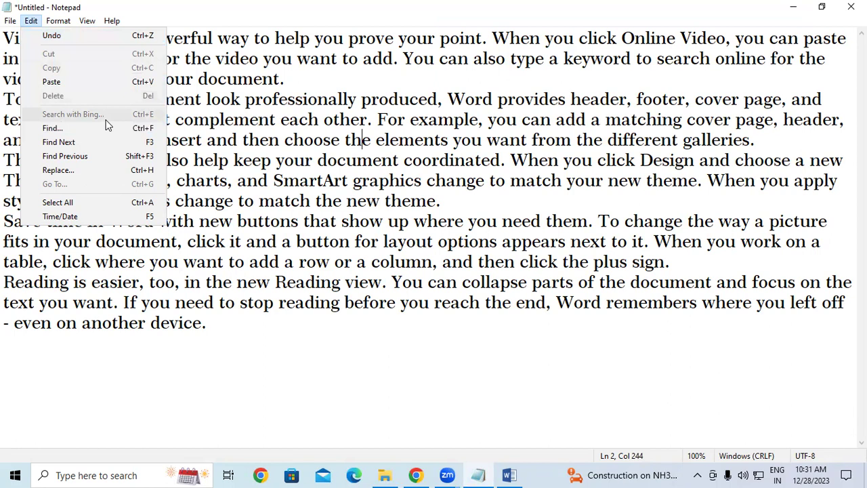
left_click(372, 119)
left_click_drag(5, 54, 260, 133)
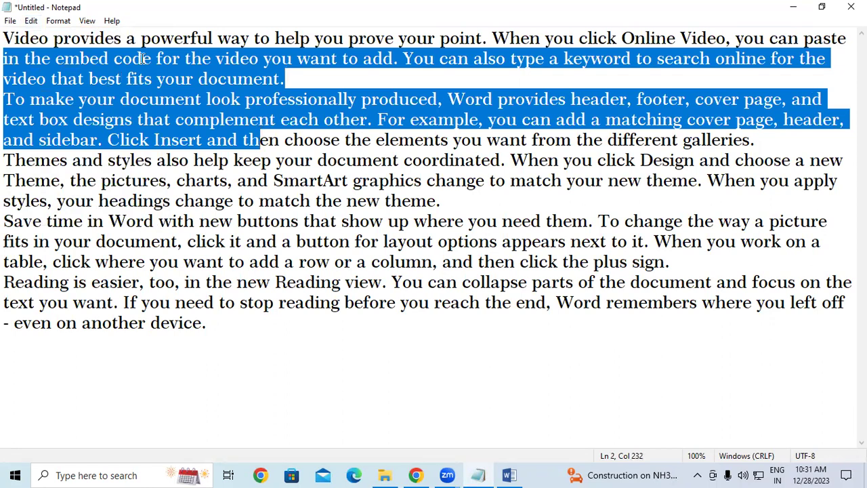
left_click(31, 20)
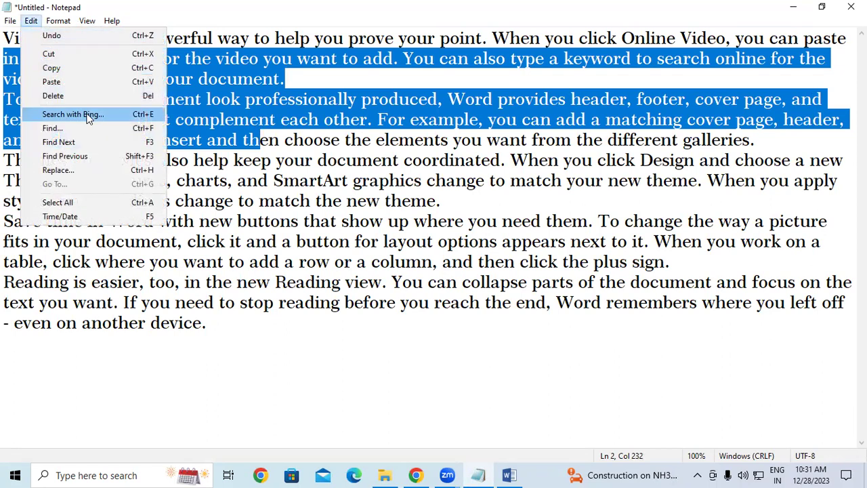
left_click(531, 145)
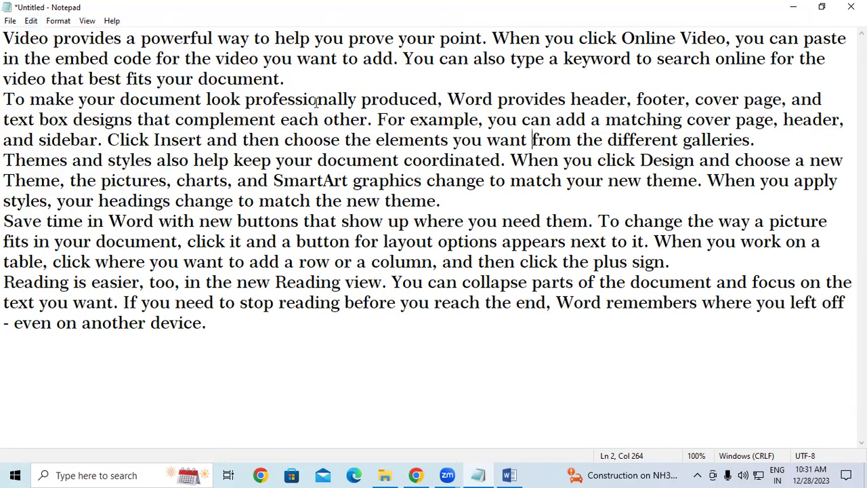
left_click(38, 31)
left_click(31, 21)
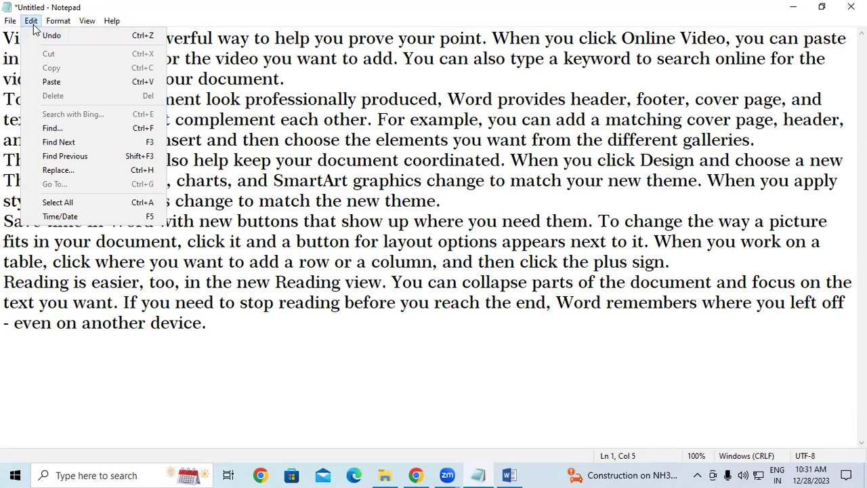
left_click(339, 122)
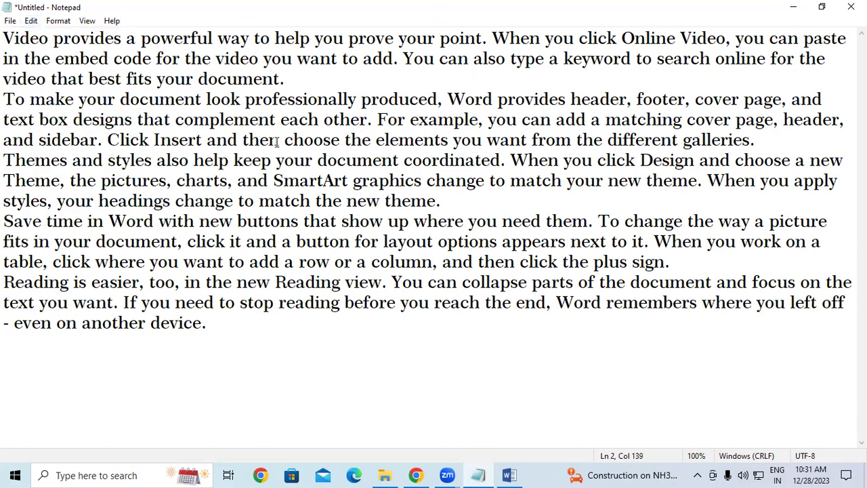
Step: Delete the first paragraph, beginning "Video provides a powerful way", and undo the deletion
left_click_drag(5, 38, 294, 81)
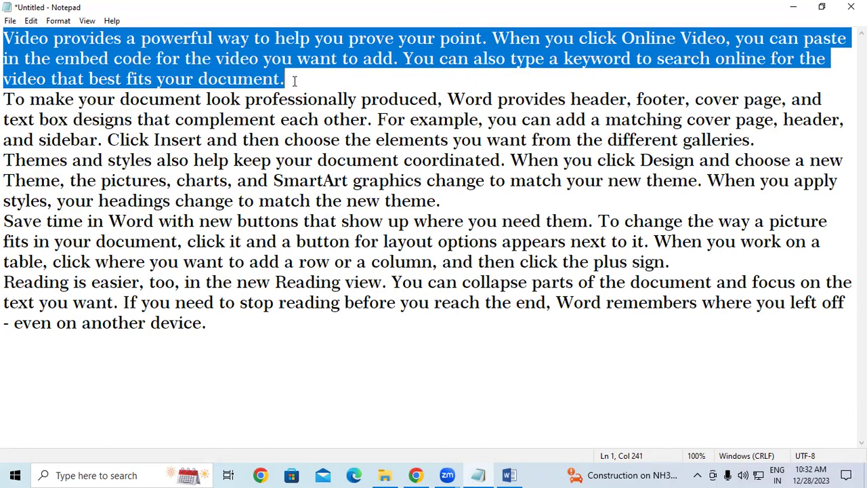
key("Delete")
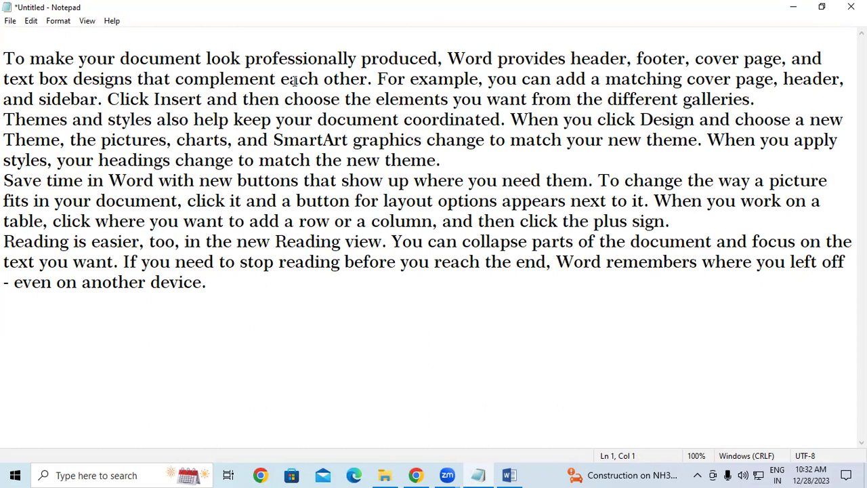
key("ctrl+z")
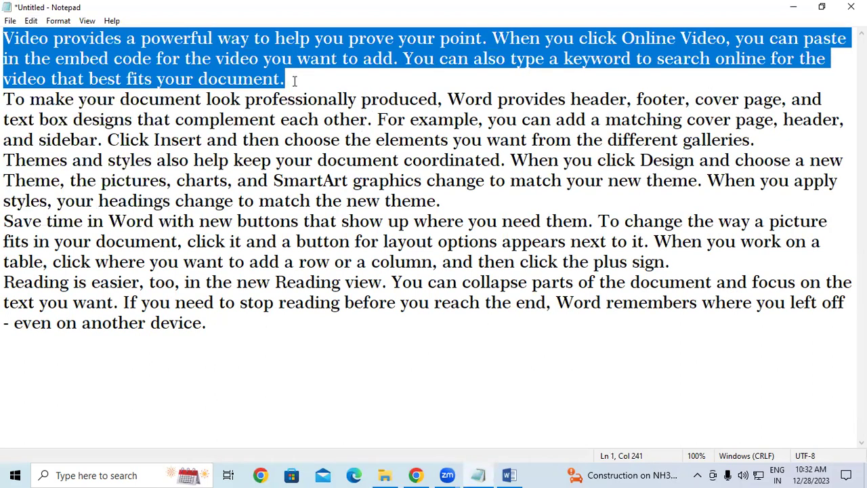
left_click(342, 181)
Step: Delete the first two sentences of the "Save time in Word" paragraph and undo the deletion
left_click(10, 228)
left_click_drag(10, 228, 655, 242)
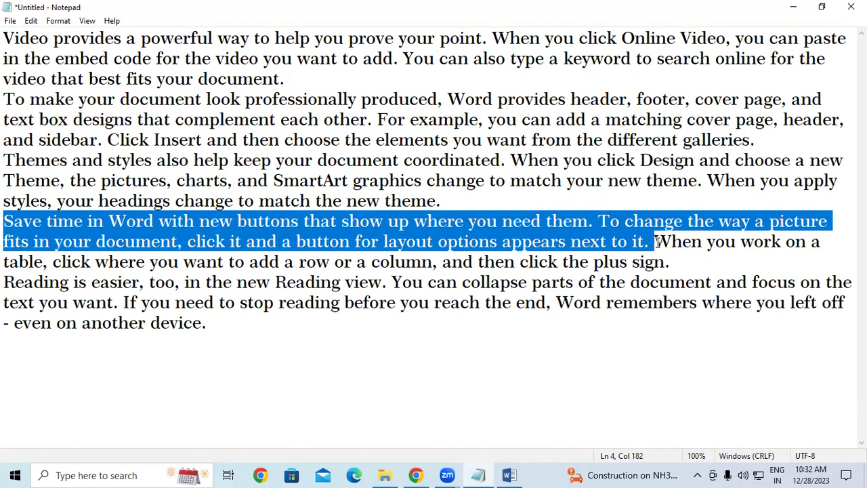
key("Delete")
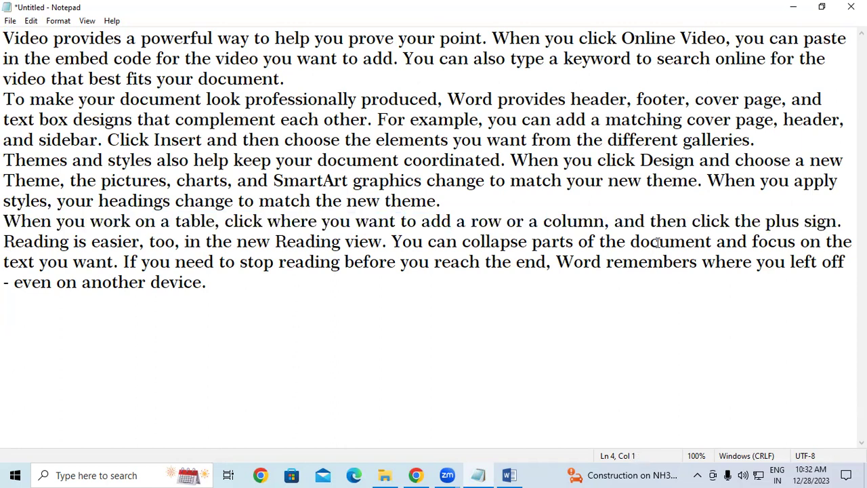
key("ctrl+z")
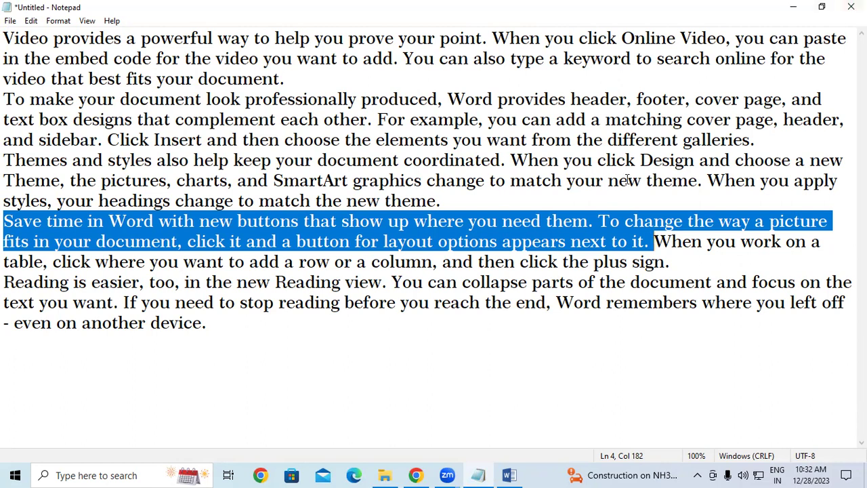
left_click(502, 140)
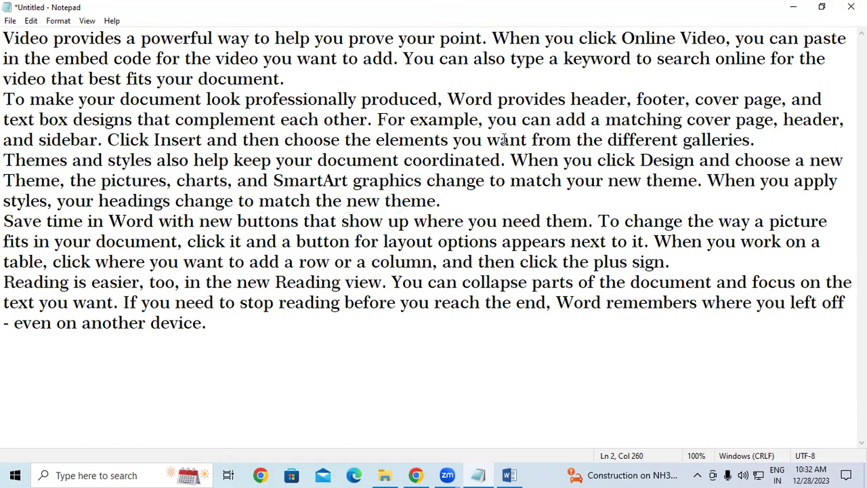
Step: Delete the entire document text and undo the deletion
key("ctrl+a")
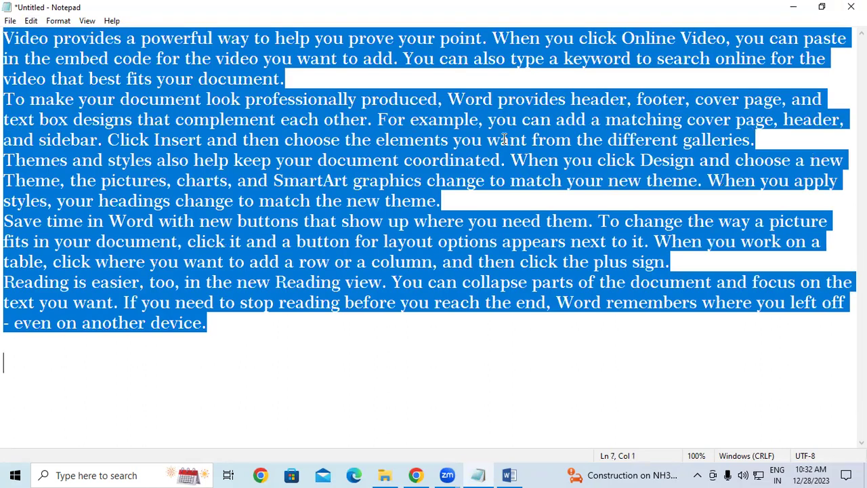
key("Delete")
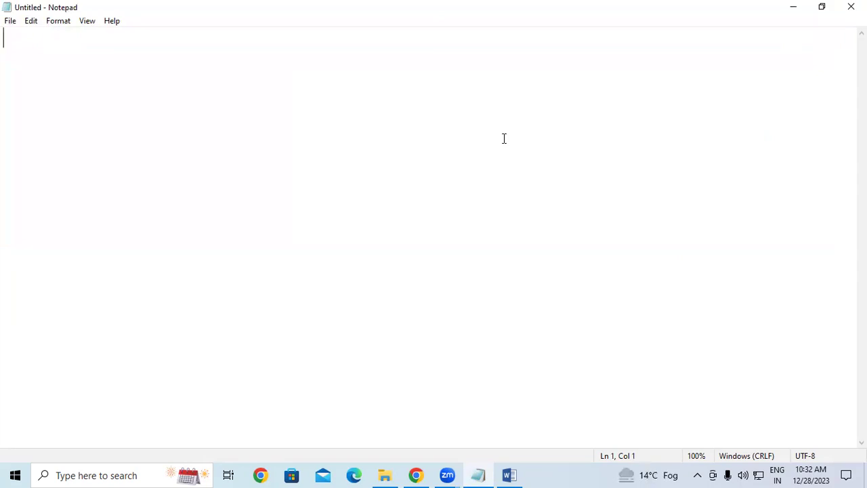
key("ctrl+z")
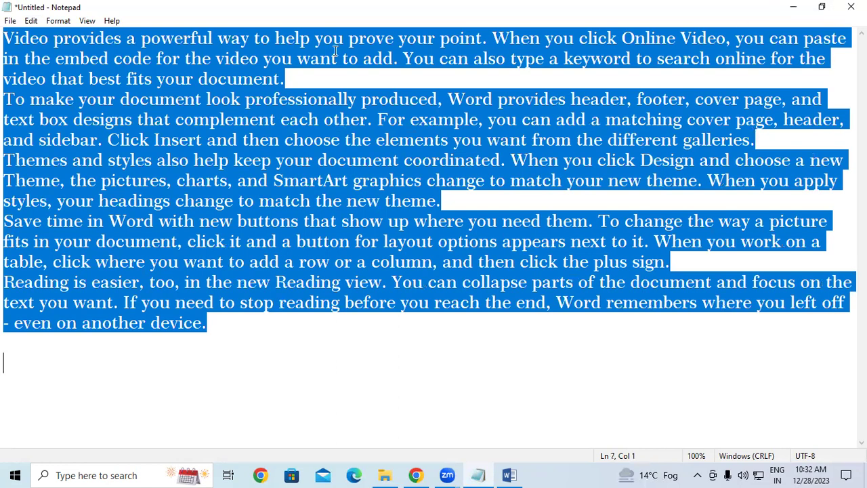
left_click(224, 78)
Step: Examine the cut, copy and paste commands offered without a selection and with the first paragraph selected
left_click(30, 21)
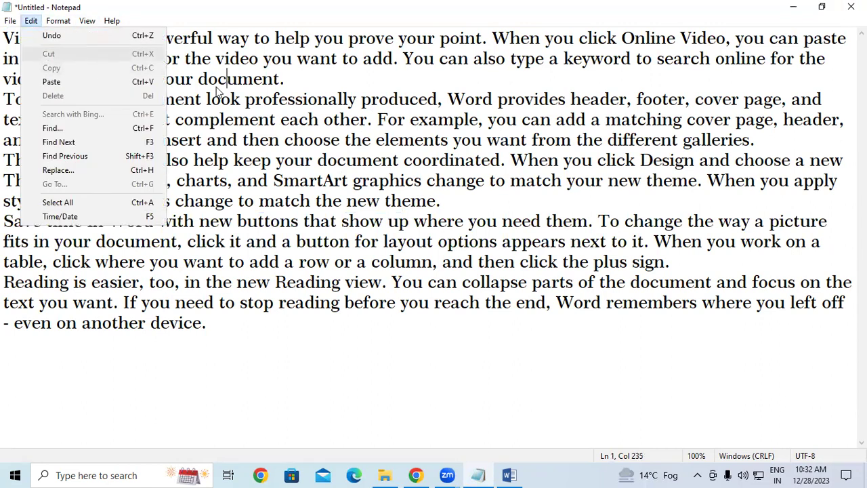
left_click(398, 142)
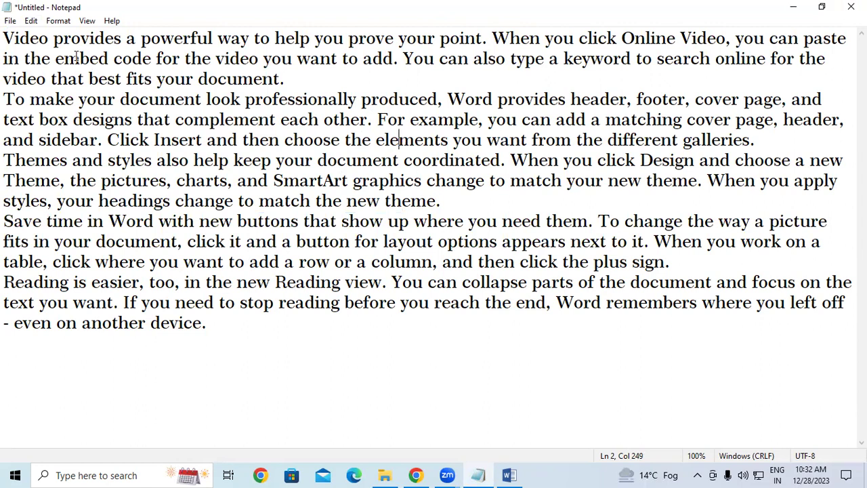
left_click_drag(4, 38, 290, 73)
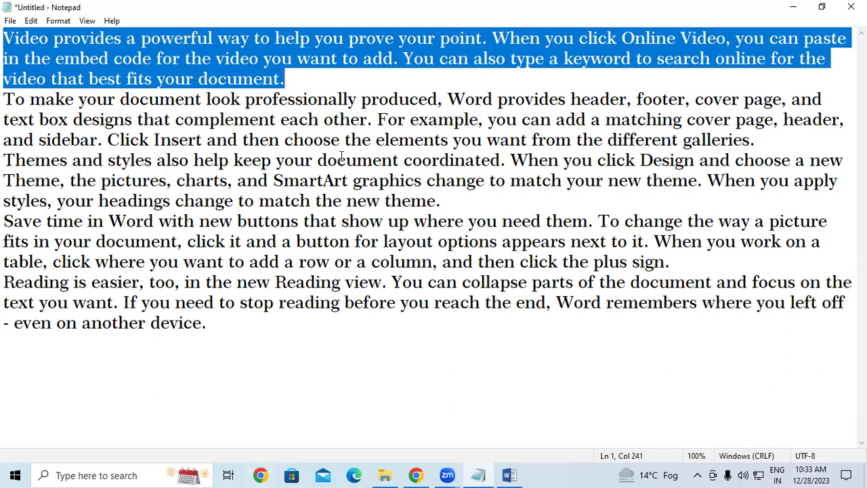
left_click(30, 21)
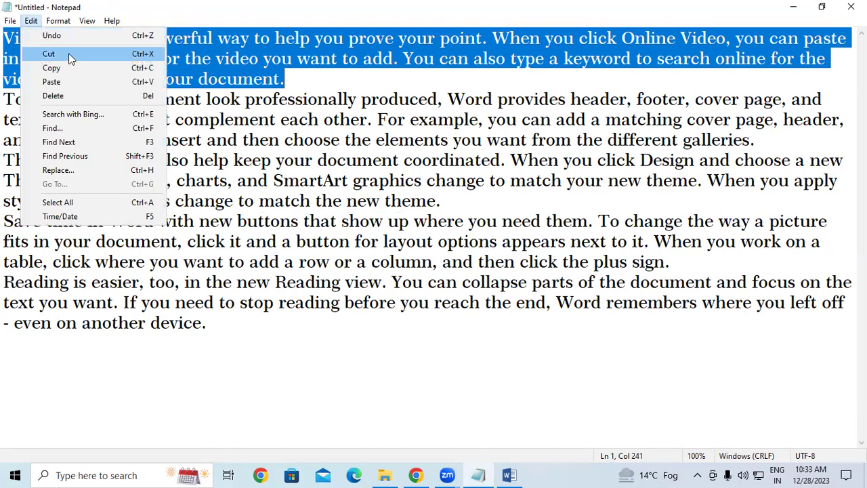
left_click(241, 60)
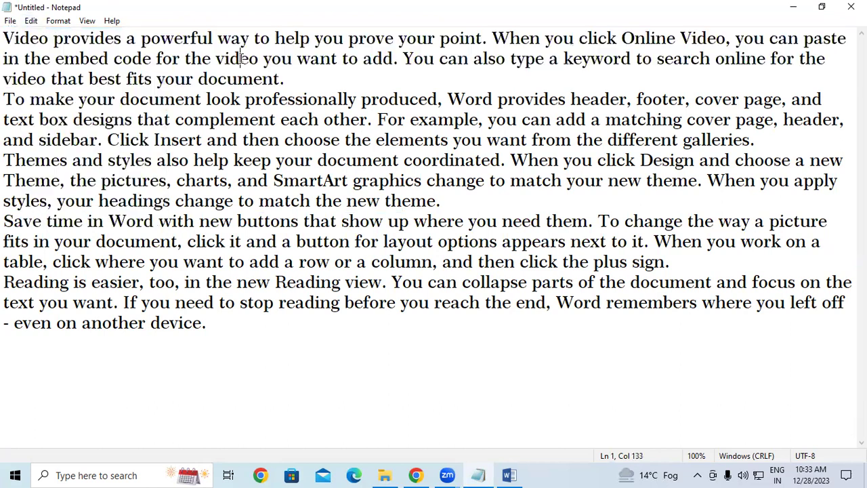
left_click_drag(6, 41, 305, 78)
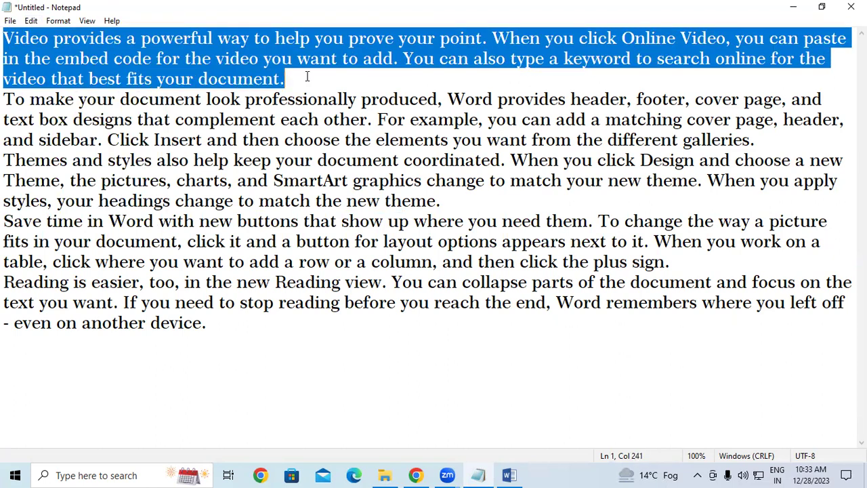
right_click(195, 35)
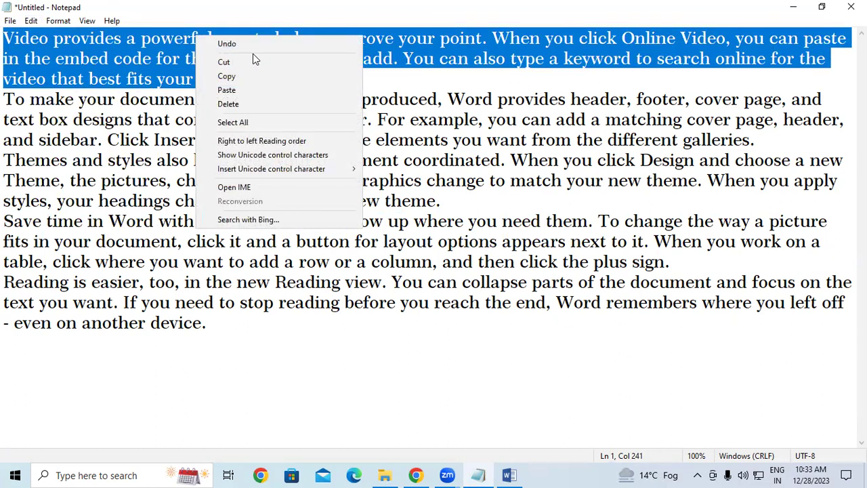
left_click(116, 58)
Step: Move the text of the first paragraph to the end of the document, directly after "even on another device."
left_click_drag(5, 42, 291, 85)
key("ctrl+c")
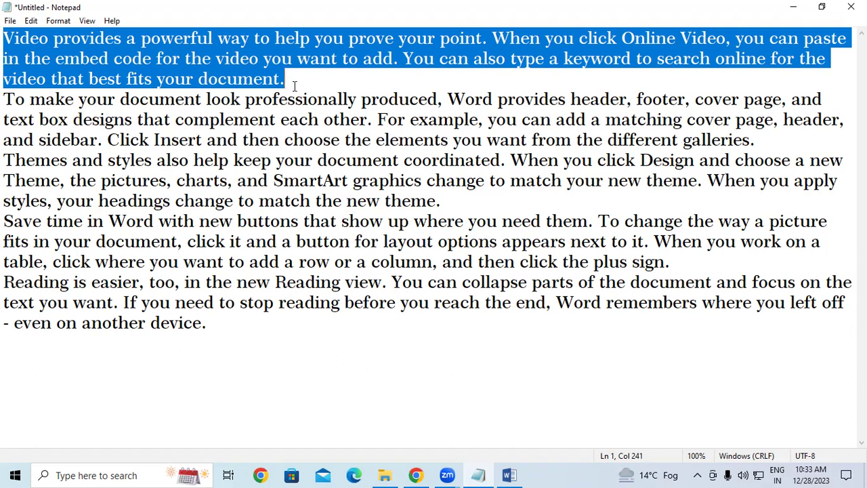
key("Delete")
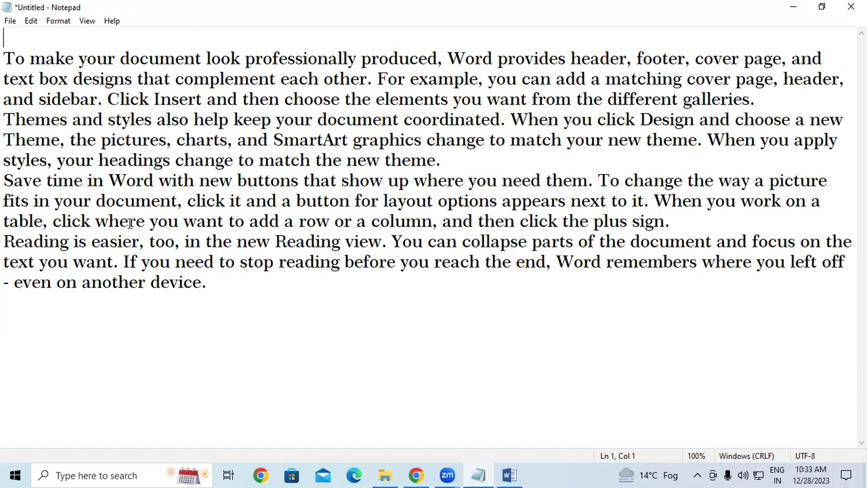
left_click(215, 290)
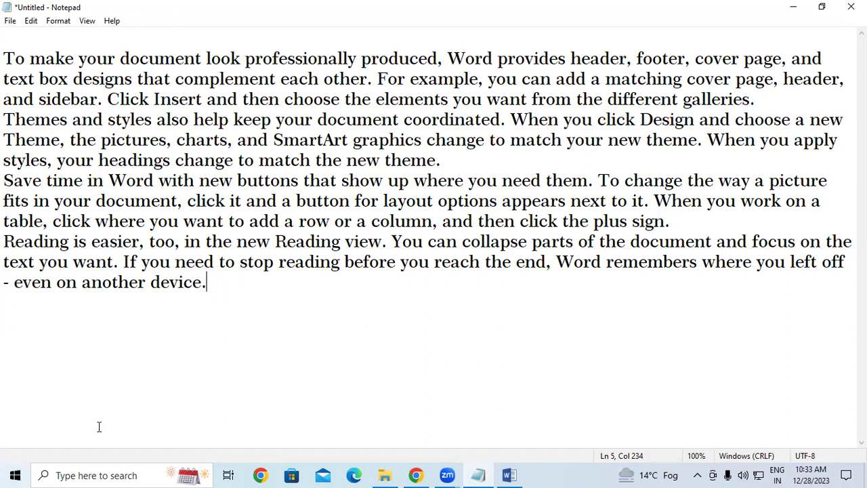
left_click(32, 21)
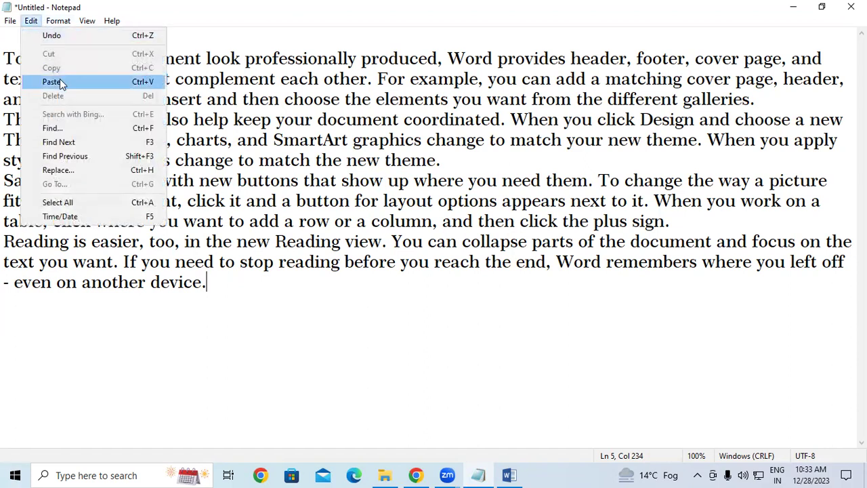
left_click(51, 82)
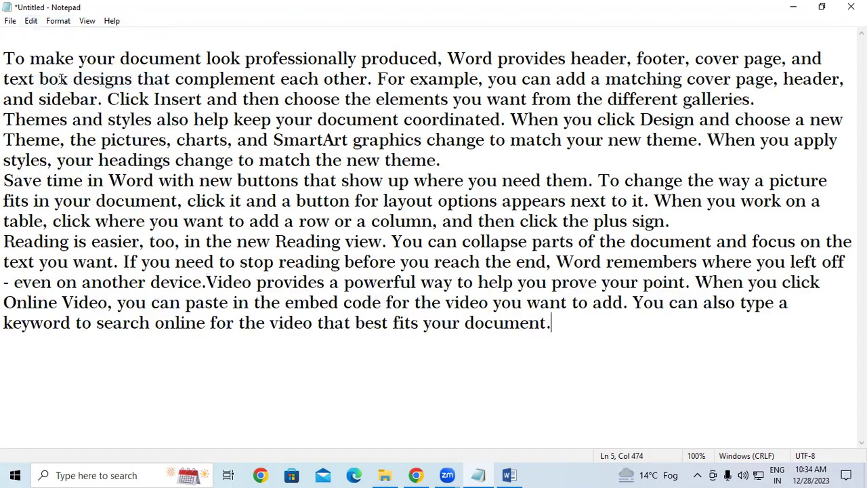
left_click_drag(217, 282, 250, 303)
left_click(300, 381)
left_click(31, 20)
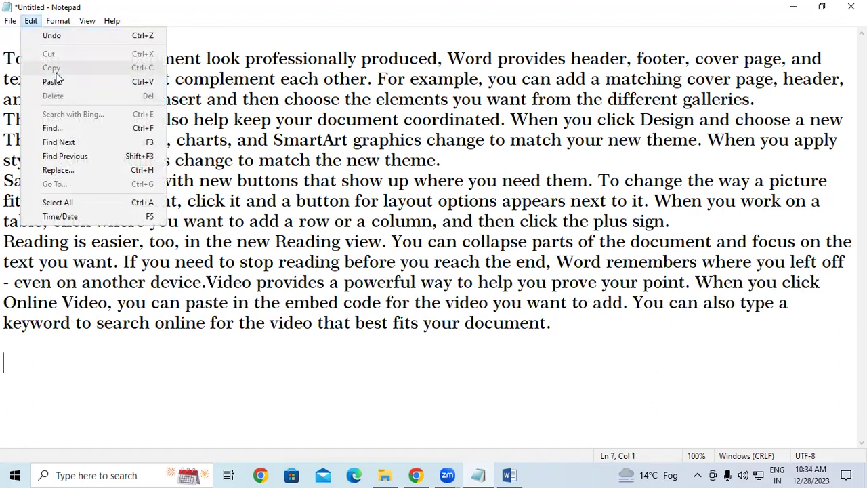
left_click(459, 199)
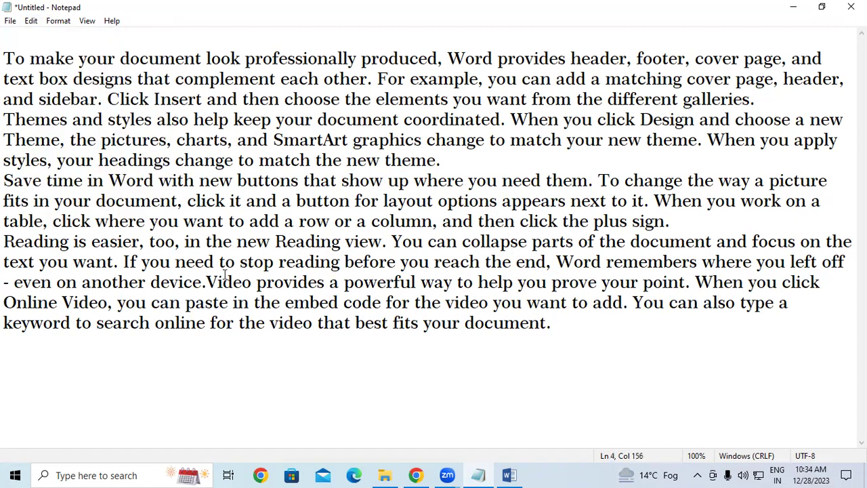
left_click_drag(206, 281, 359, 348)
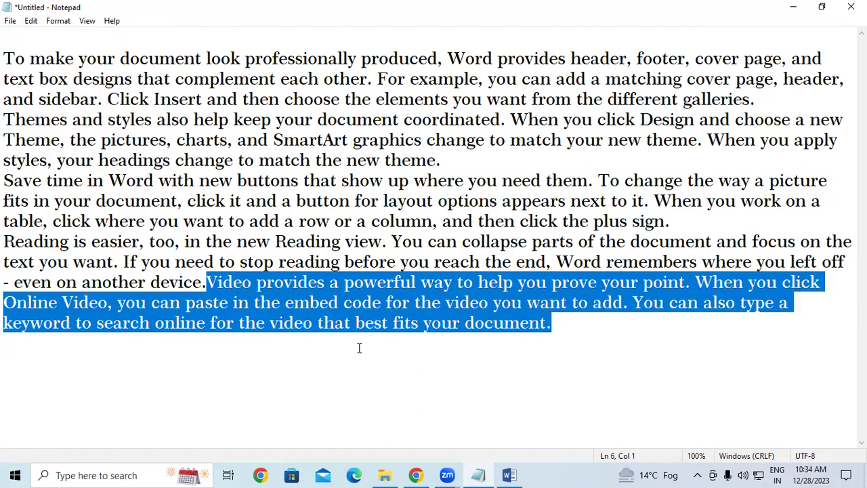
left_click(298, 356)
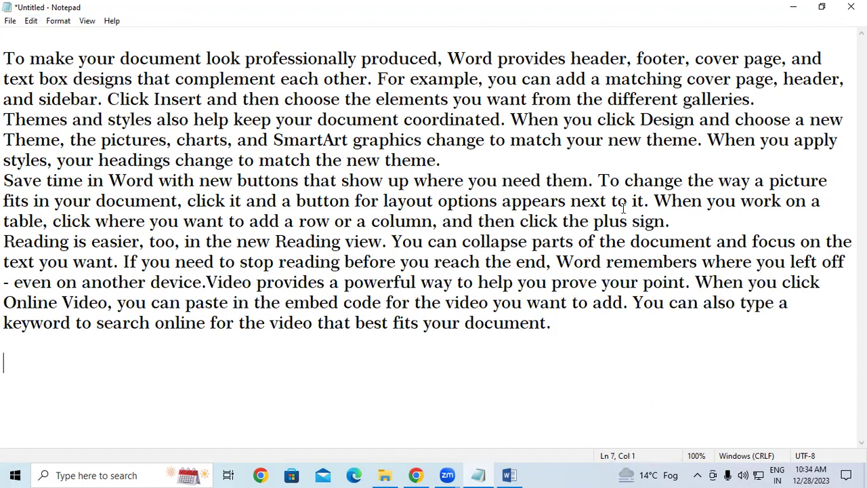
Step: Copy the entire document text and paste the duplicate on the line below the last paragraph
left_click_drag(4, 38, 697, 306)
left_click(621, 350)
key("Return")
key("ctrl+a")
key("ctrl+c")
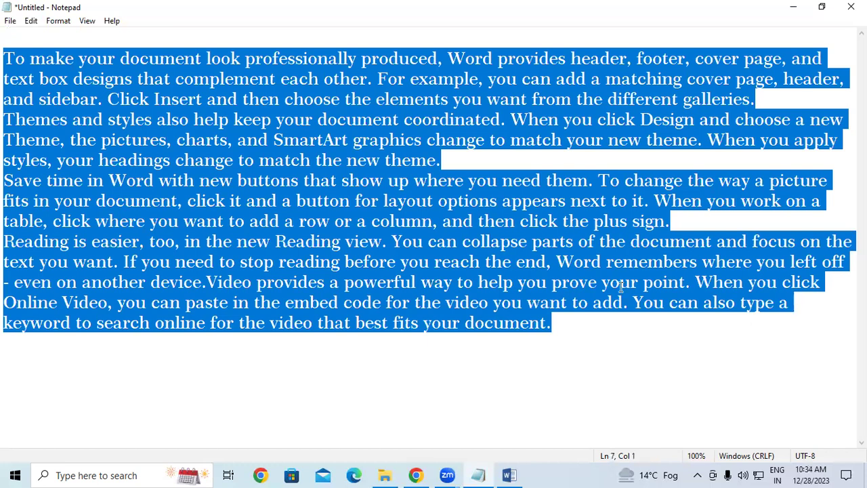
left_click(43, 345)
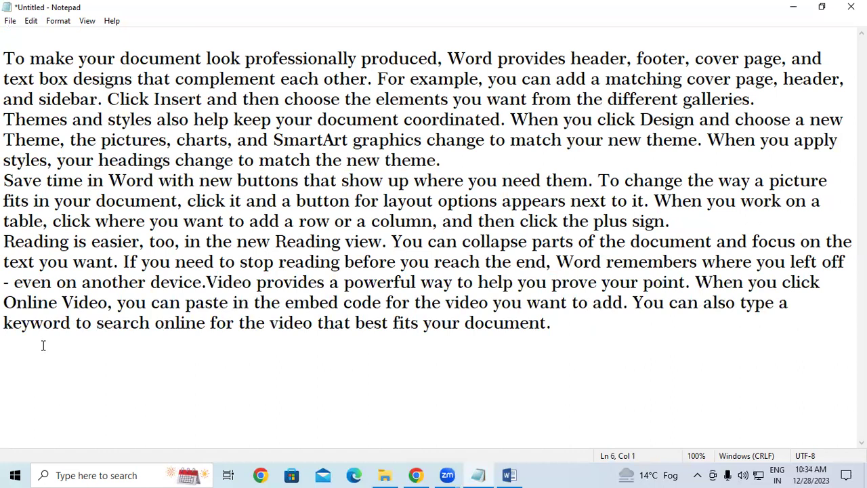
key("ctrl+v")
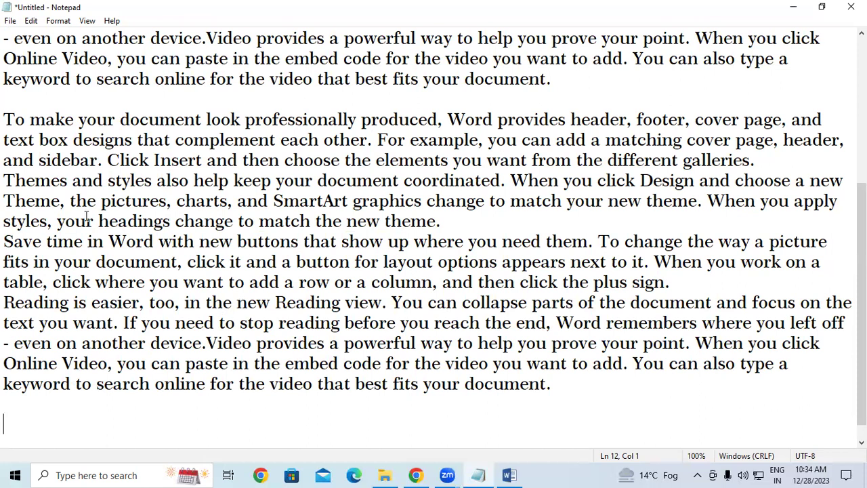
Step: Compare the duplicated paragraphs with the original block and review the editing commands offered without a selection
left_click_drag(4, 119, 598, 380)
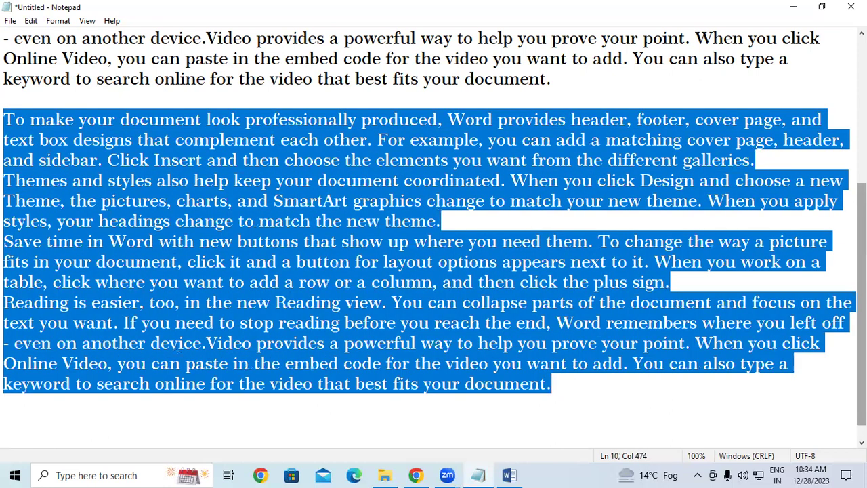
left_click_drag(861, 305, 861, 217)
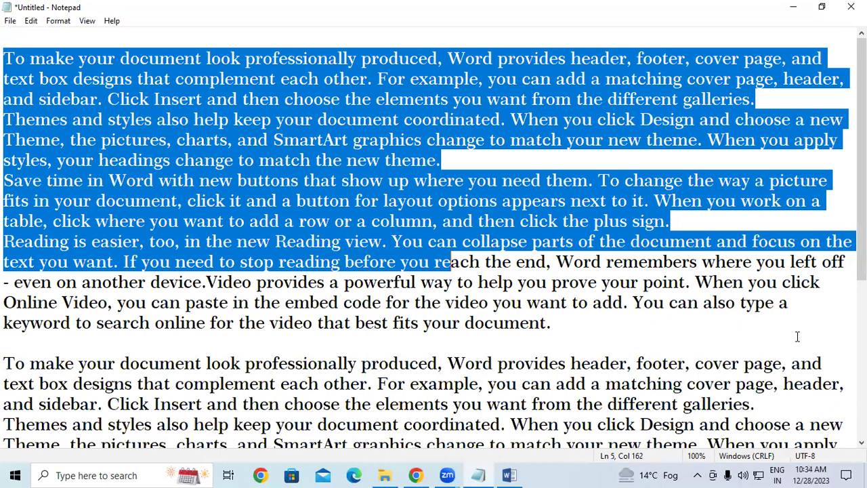
left_click(691, 341, "shift")
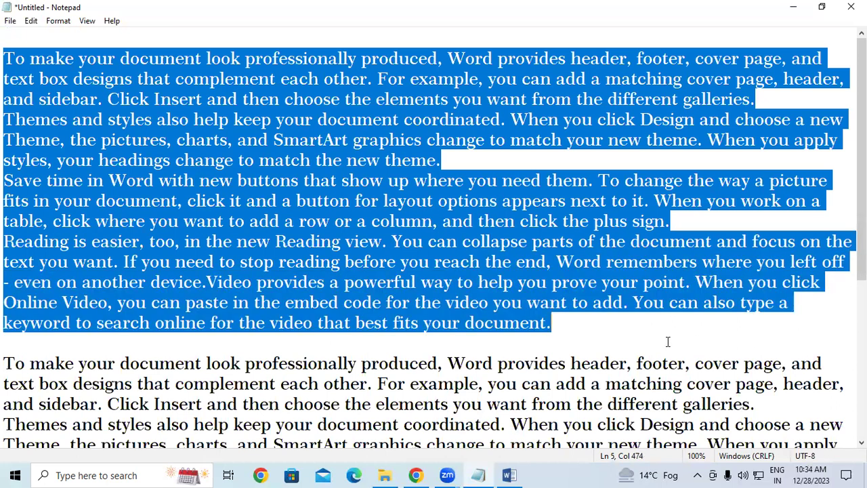
left_click(667, 341)
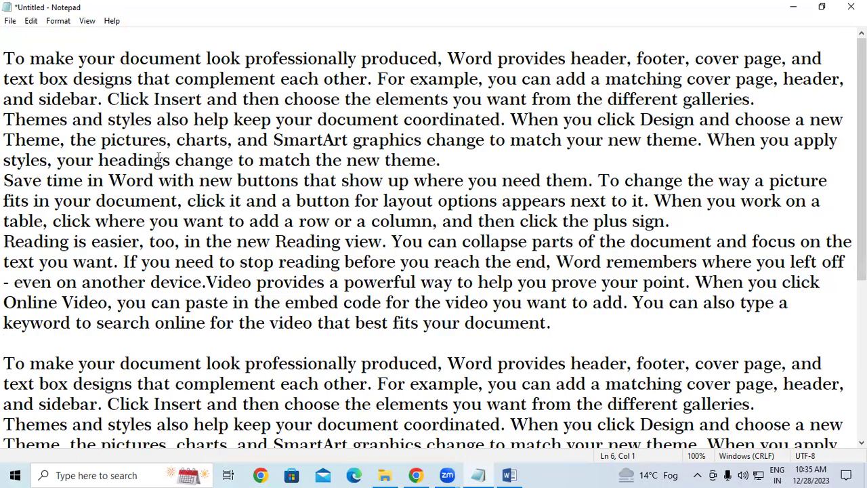
left_click(31, 21)
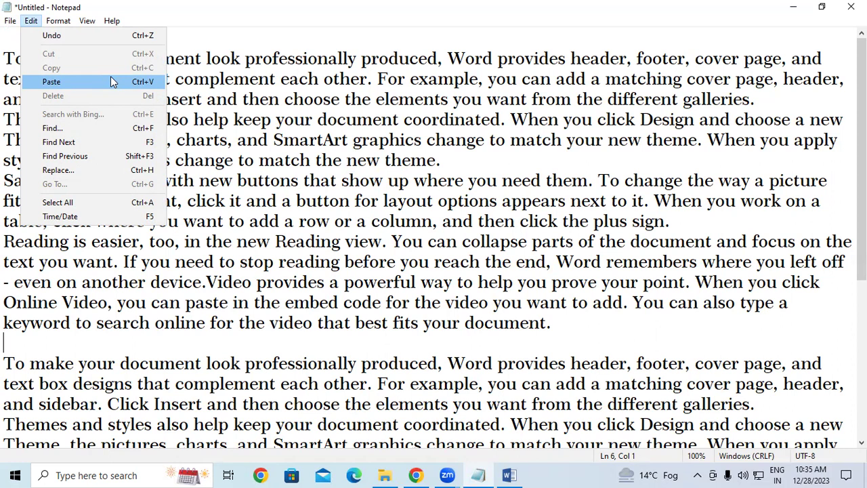
left_click(523, 163)
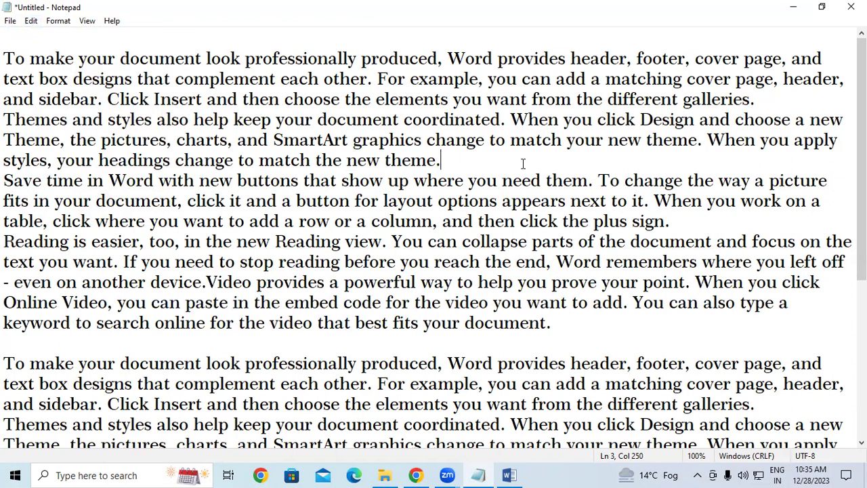
Step: Delete all the text, including the duplicated paragraphs, and undo the deletion
key("ctrl+a")
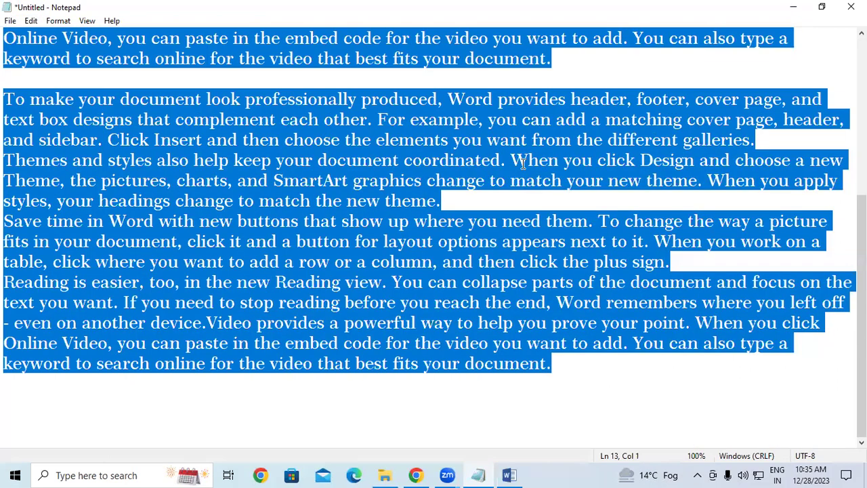
left_click(31, 21)
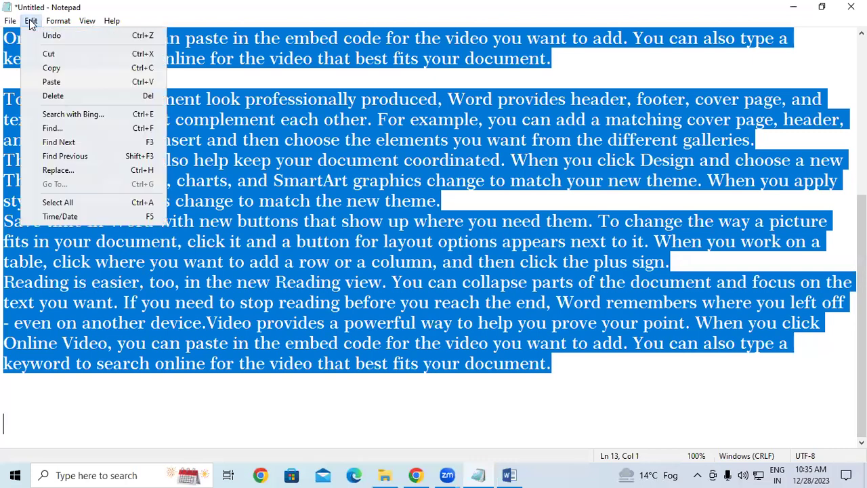
left_click(53, 96)
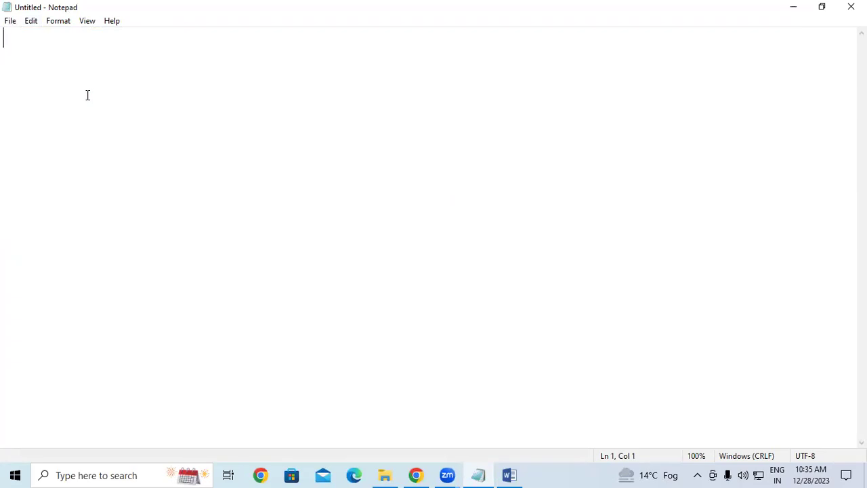
key("ctrl+z")
scroll(86, 94, "up", 3)
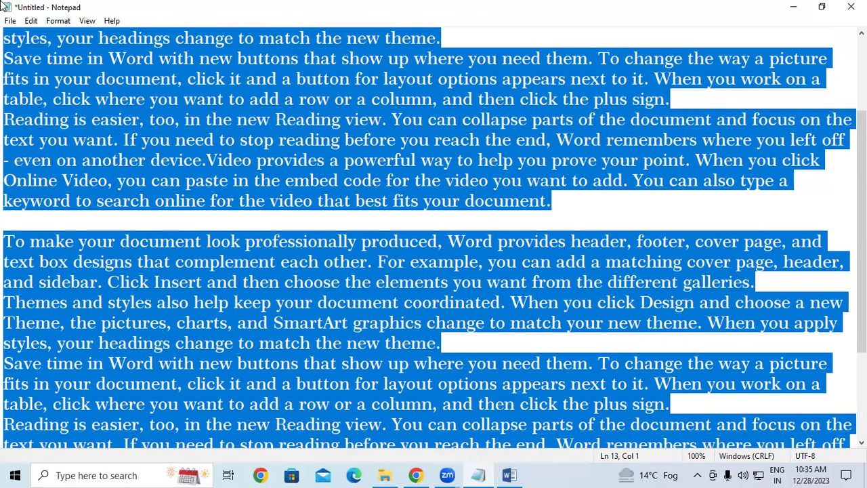
Step: Search Bing for the word "powerful" directly from the sentence "Video provides a powerful way" in the document
left_click(32, 21)
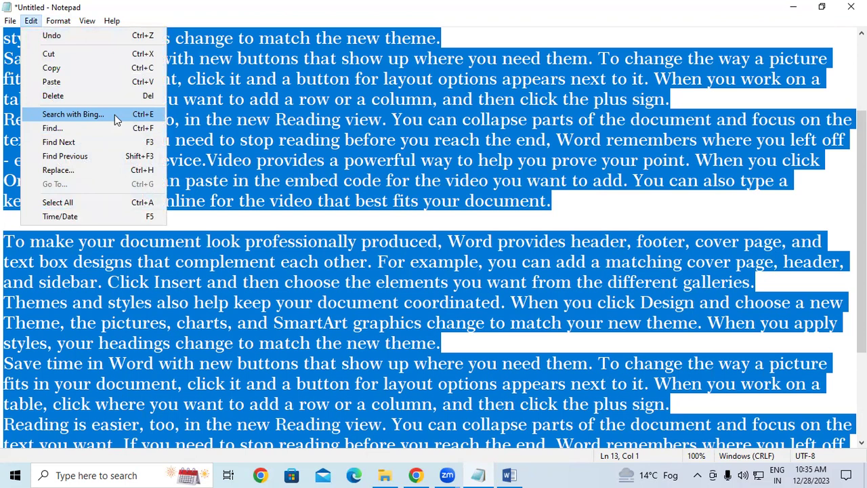
left_click(399, 222)
left_click_drag(340, 161, 413, 174)
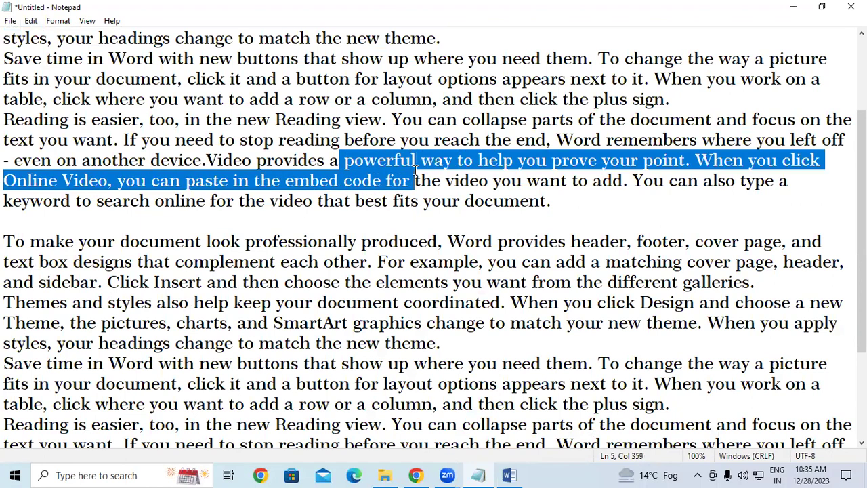
left_click(400, 241)
left_click_drag(344, 161, 416, 161)
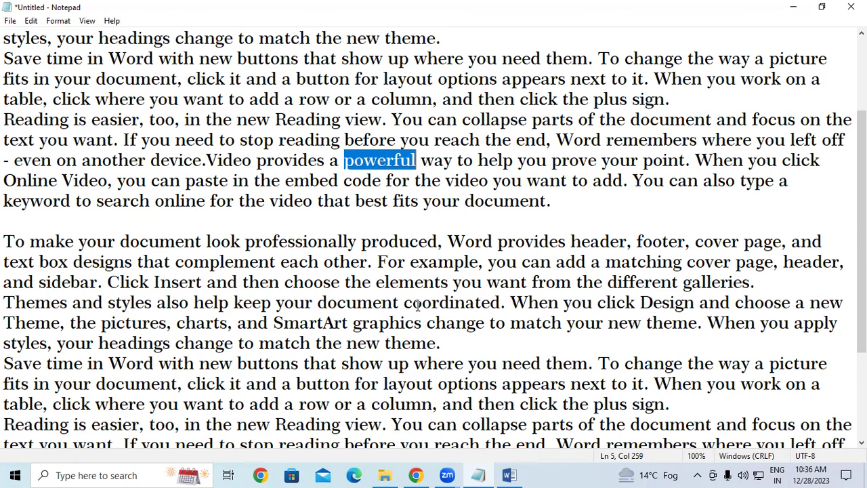
left_click(663, 472)
key("ctrl+e")
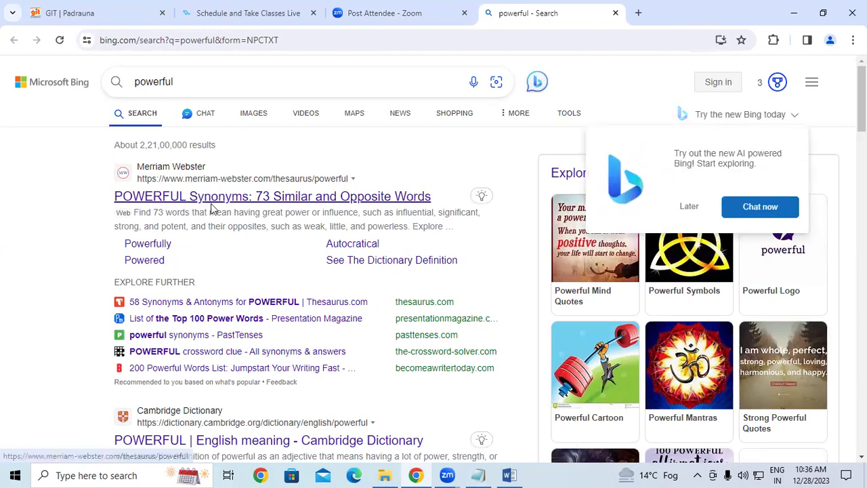
Step: Review the Merriam-Webster synonyms page and the other search results for "powerful", and close the search tab
left_click(304, 199)
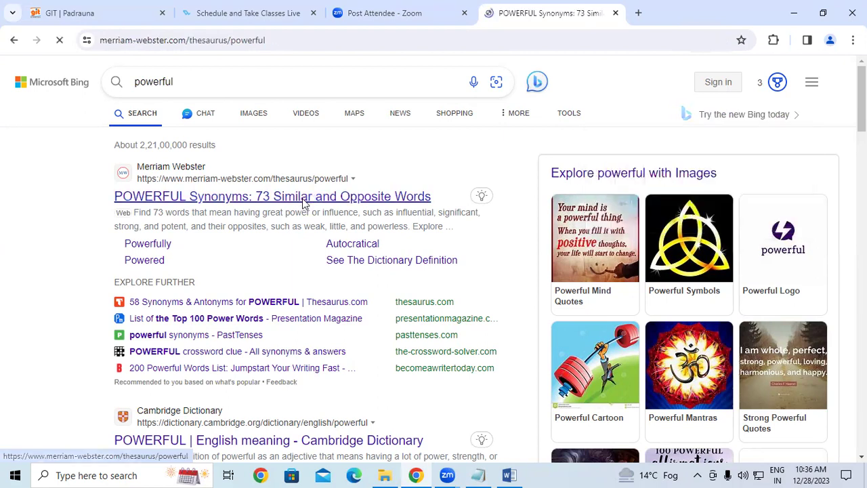
scroll(305, 271, "down", 5)
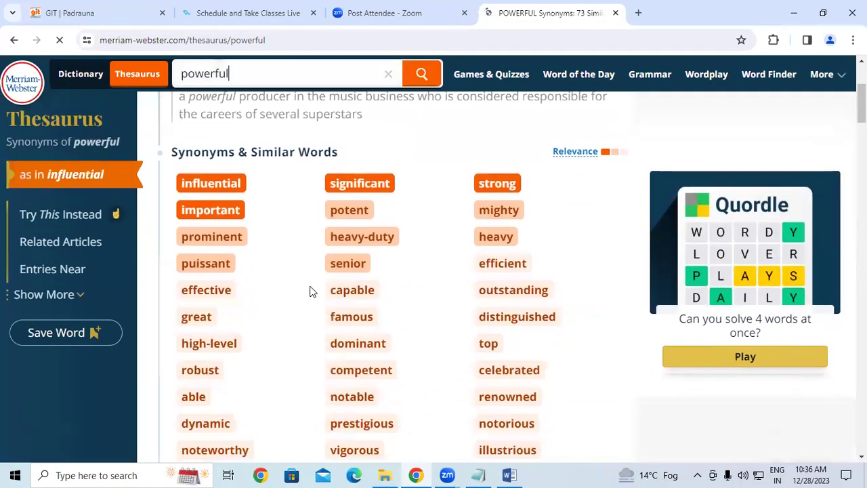
left_click(14, 41)
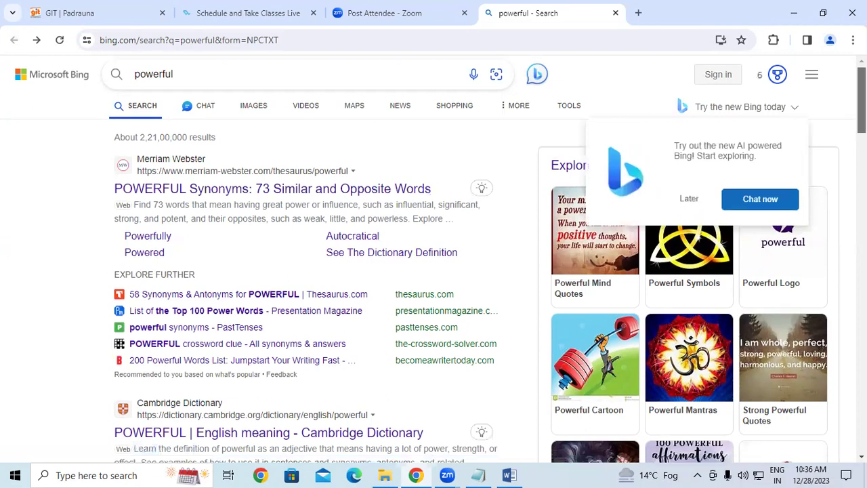
scroll(207, 332, "down", 3)
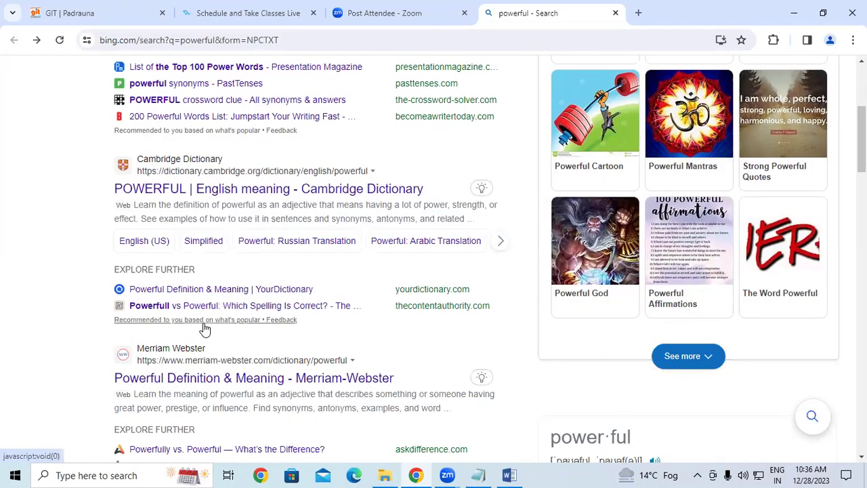
left_click(614, 13)
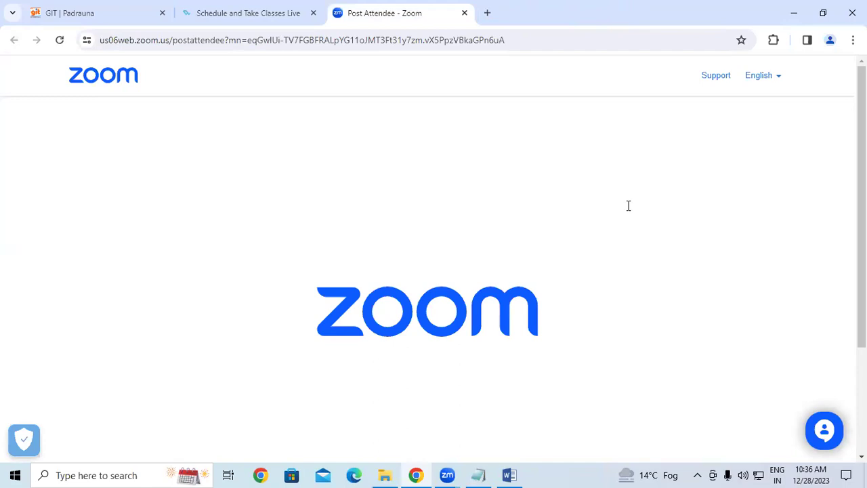
Step: Switch back to Notepad and add "sarkari result.com" directly after "fits your document." at the end of the first text block
key("alt+Tab")
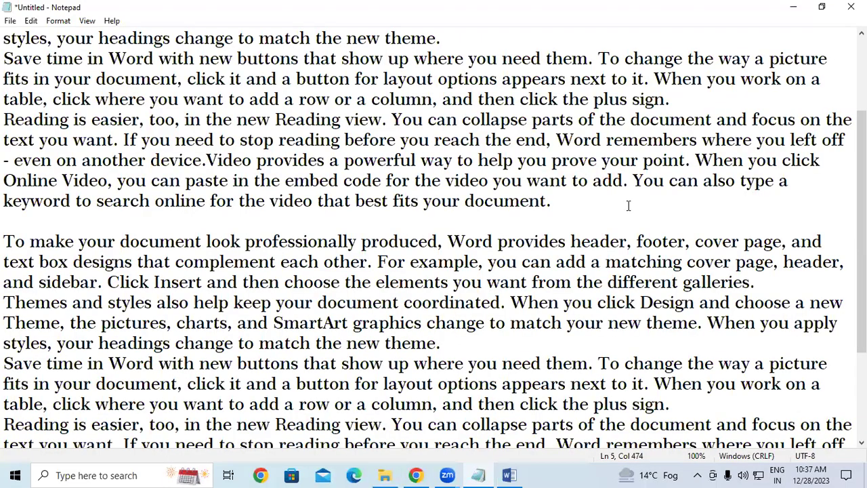
type("sarkari res")
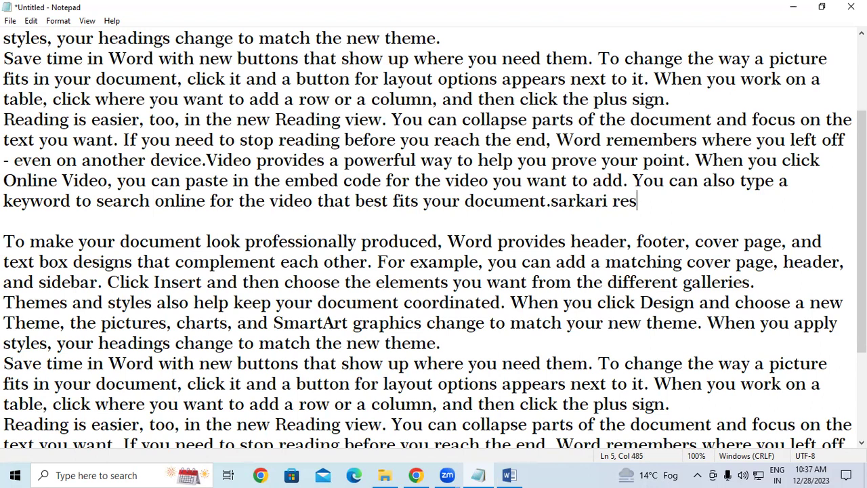
type("s")
key("BackSpace")
type("ult.com")
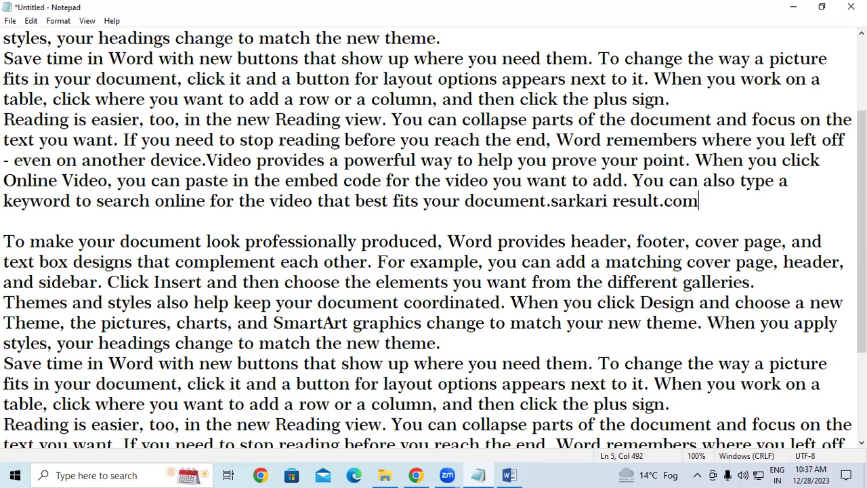
Step: Search Bing for the added text "sarkari result.com" from the document and open the SarkariResult.com website
left_click_drag(704, 203, 550, 206)
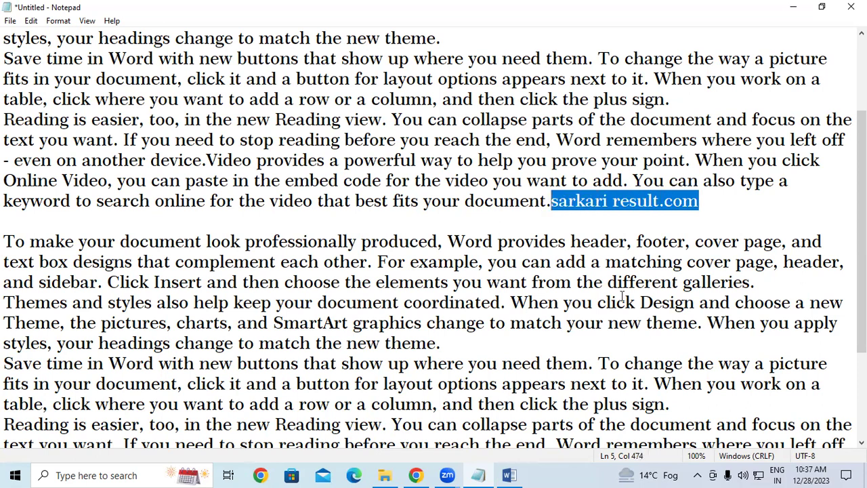
key("ctrl+e")
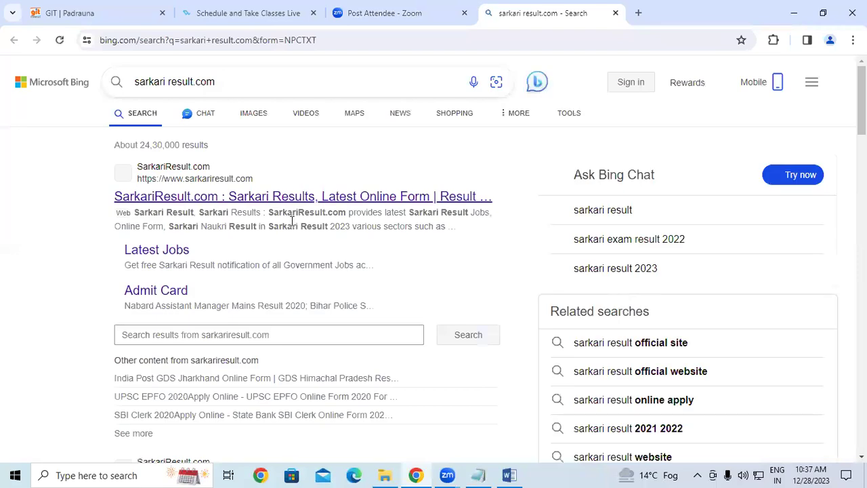
left_click(288, 196)
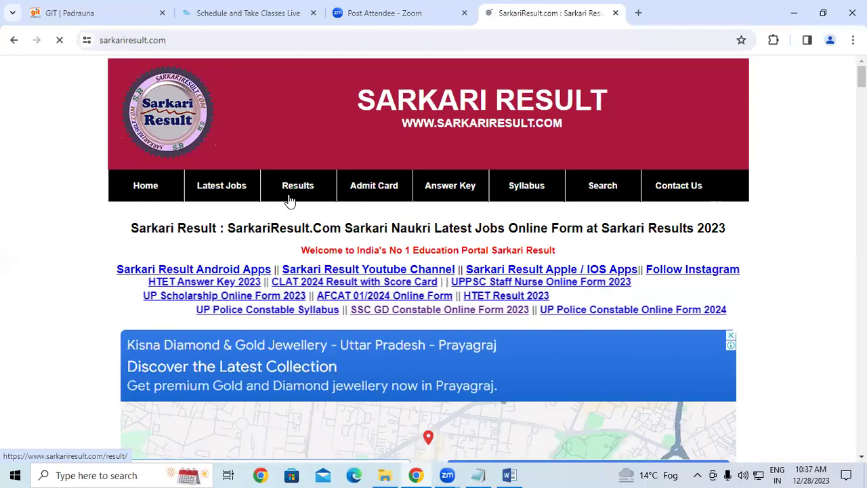
Step: Open the "UPP Constable 2023 Apply Online" page from the Sarkari Result homepage
scroll(290, 200, "down", 3)
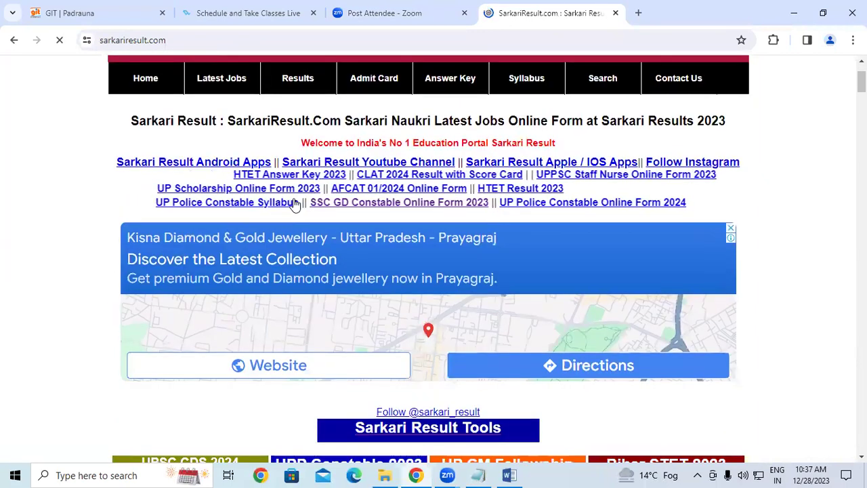
scroll(428, 260, "down", 2)
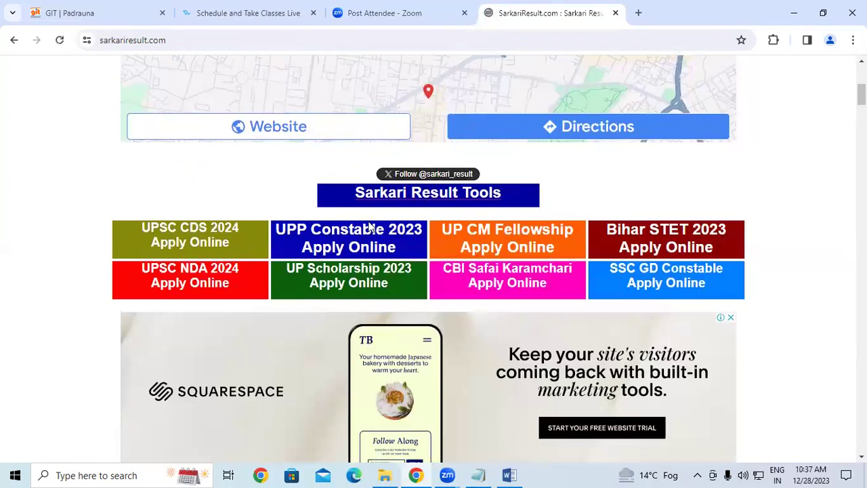
left_click(348, 247)
left_click(518, 178)
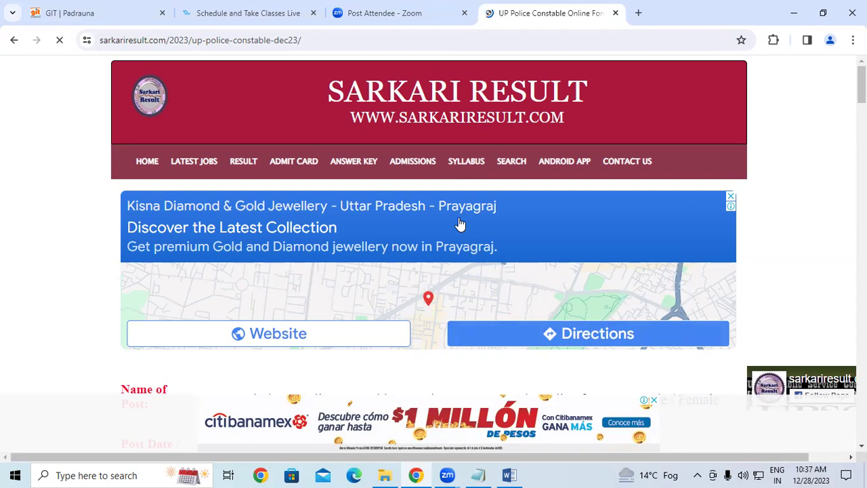
Step: Switch back to Notepad and add the word "padrauna" on a new line below "sarkari result.com"
left_click(478, 475)
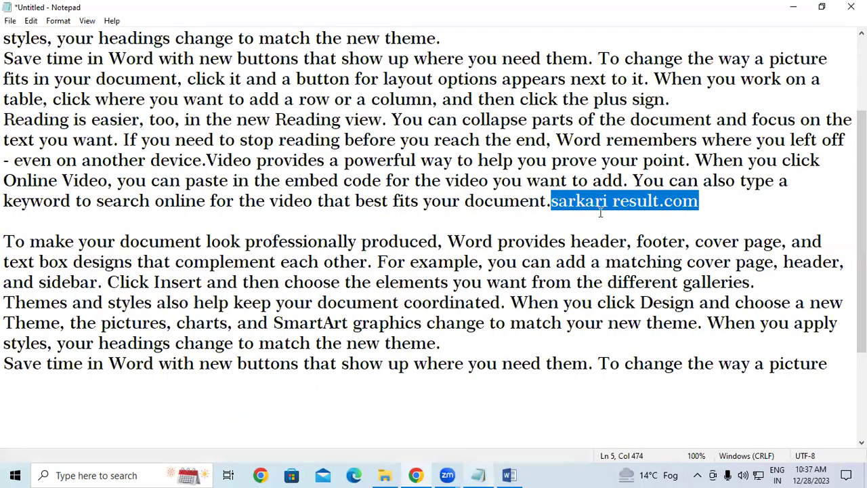
left_click(626, 232)
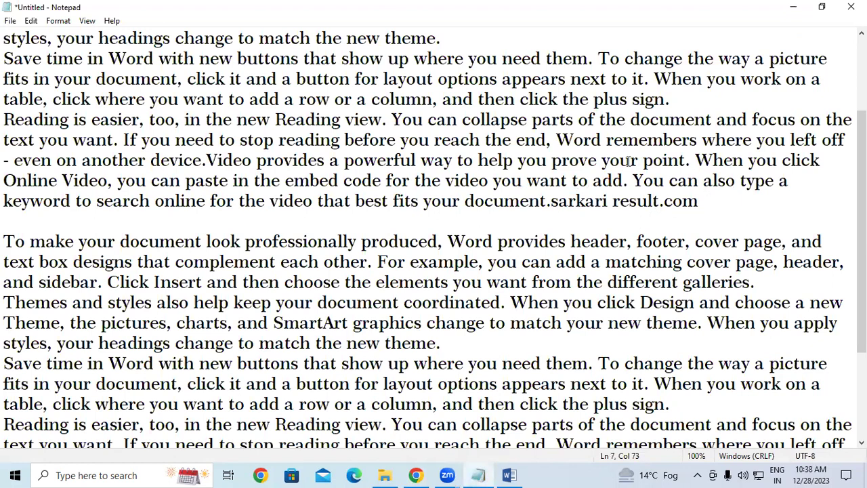
left_click(749, 198)
key("Return")
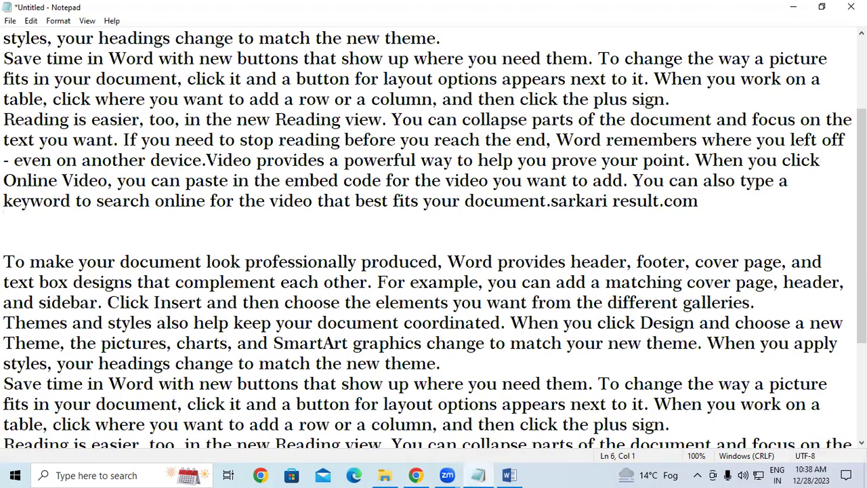
type("padrauna")
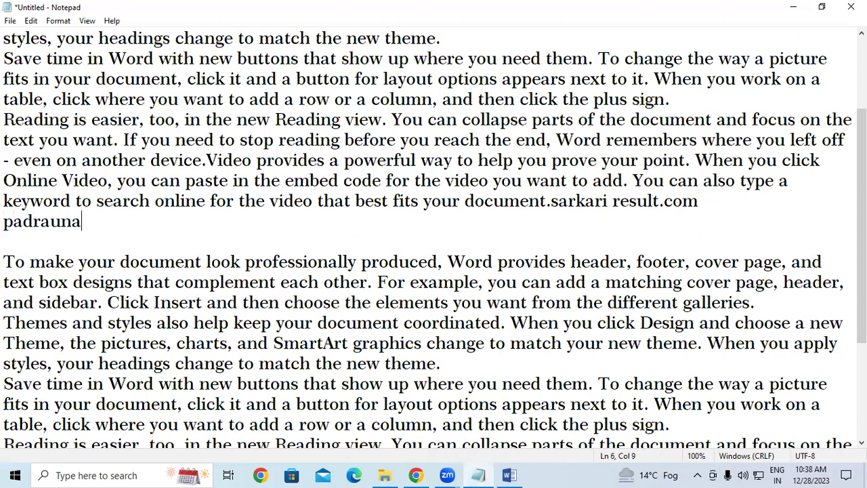
Step: Search Bing for the word "padrauna" directly from the document and show its image results
key("shift+Left")
key("shift+Left")
key("shift+Left")
key("shift+Left")
key("shift+Left")
key("shift+Left")
key("shift+Left")
key("shift+Left")
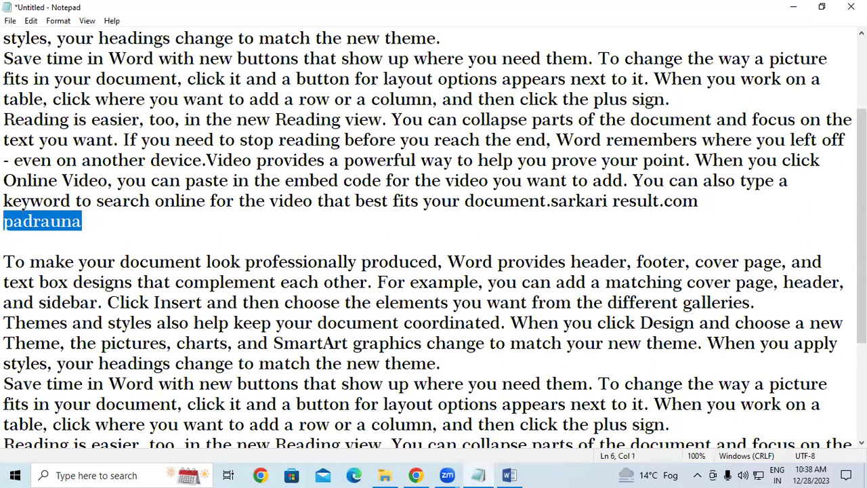
key("ctrl+e")
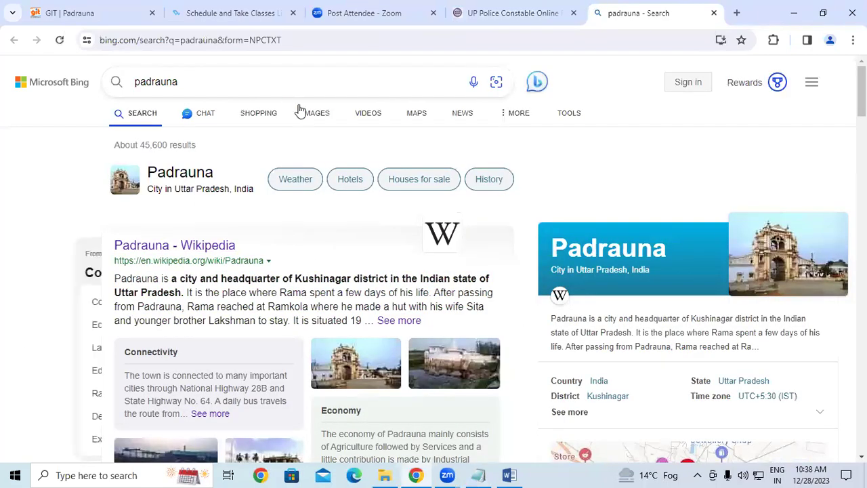
left_click(308, 115)
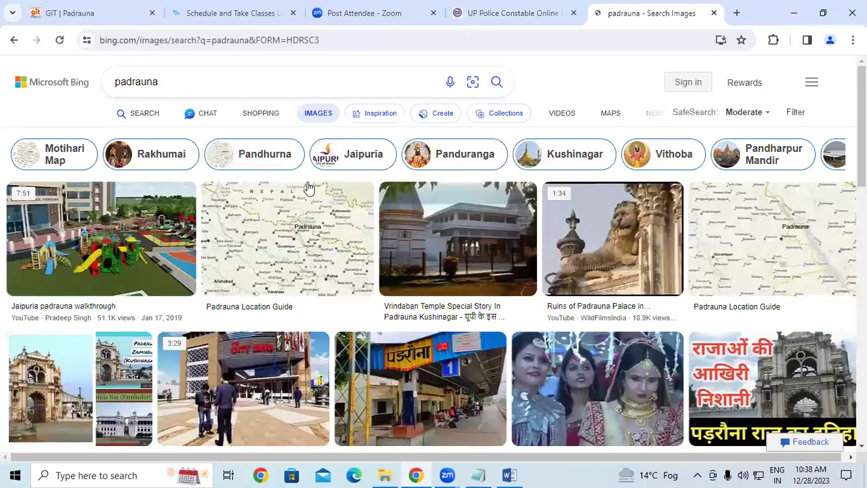
Step: Show Bing's general web results for "padrauna" and switch back to Notepad
left_click(140, 121)
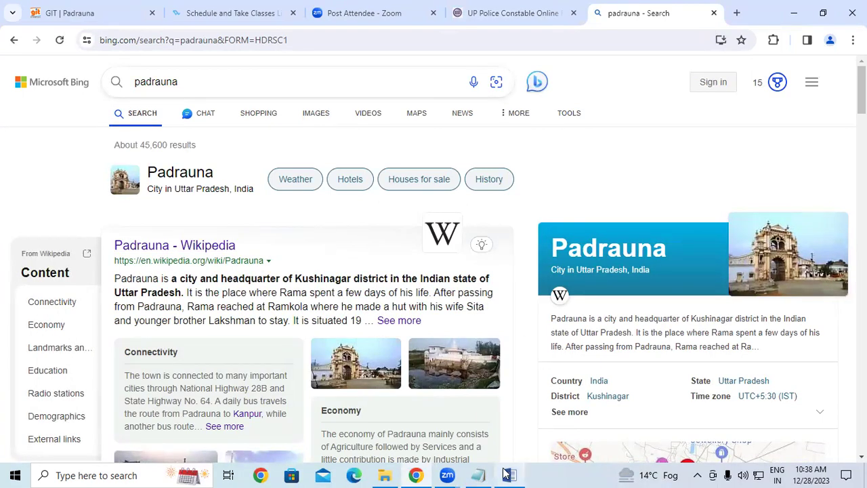
left_click(479, 473)
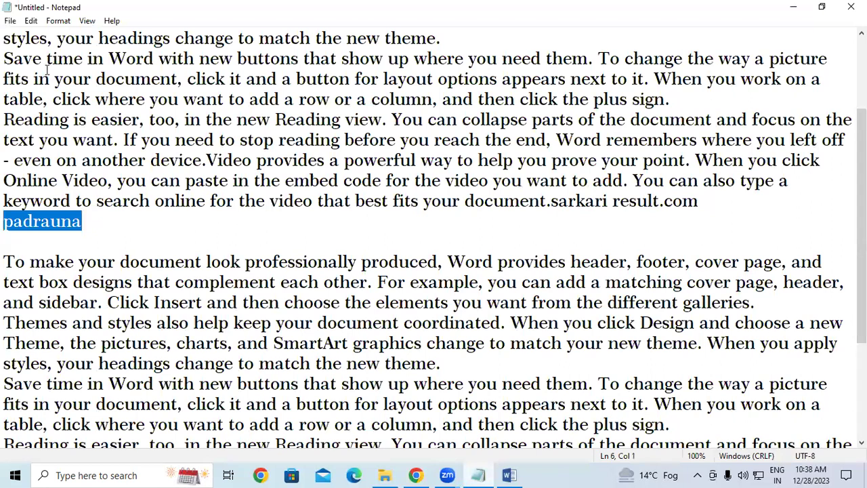
Step: Find the word "document" repeatedly down through the text, with wrap around on, and close the search
left_click(31, 21)
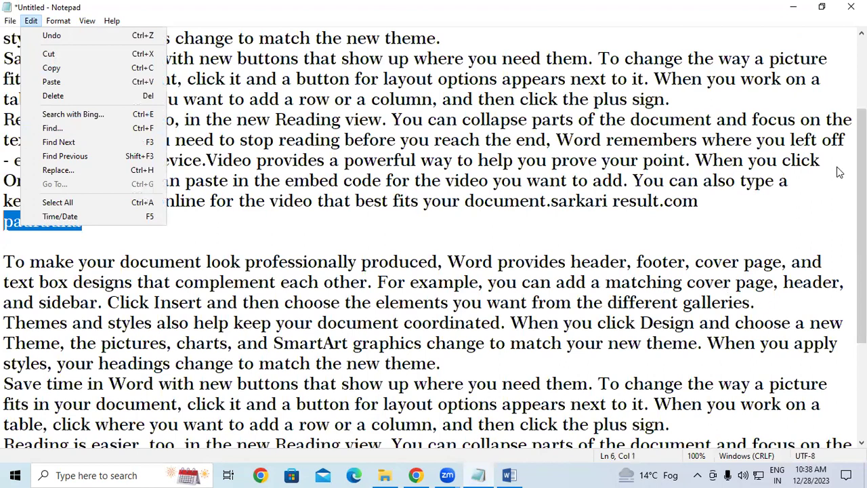
left_click(844, 258)
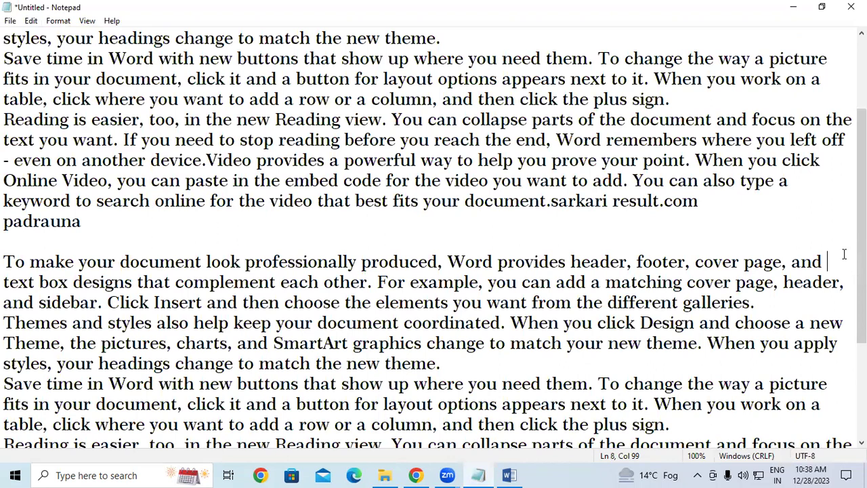
key("ctrl+f")
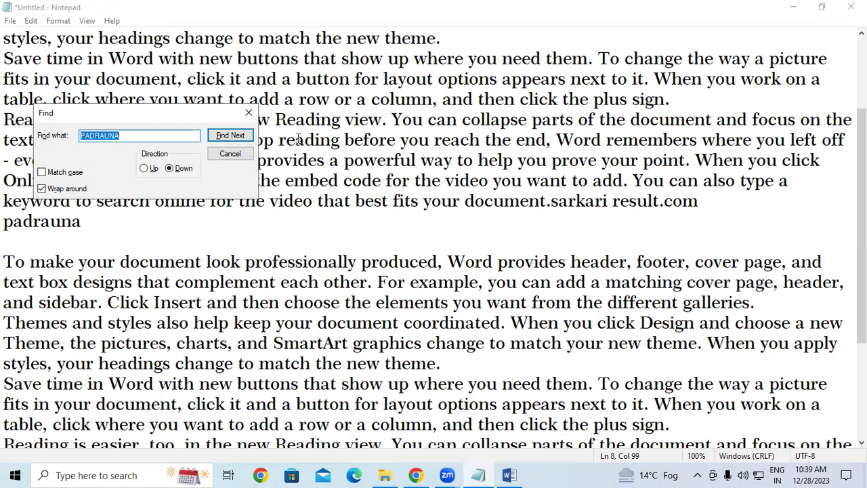
type("doc")
key("BackSpace")
type("cument")
left_click(226, 134)
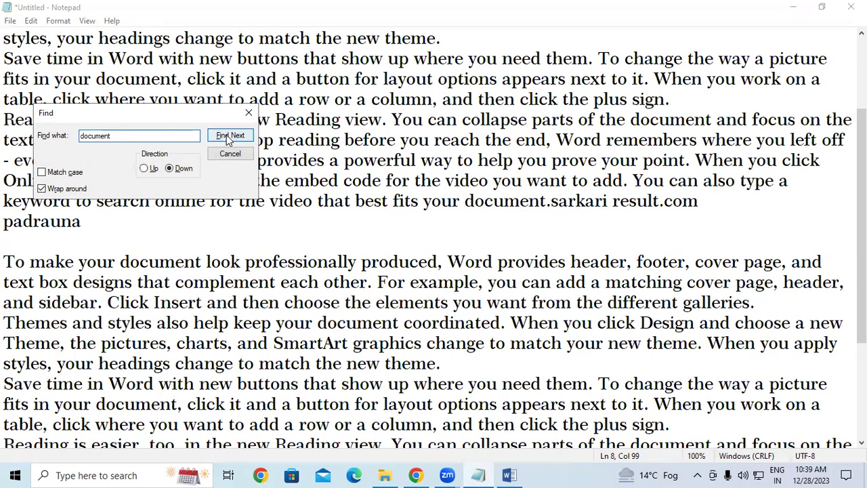
left_click(226, 134)
left_click(226, 133)
left_click(226, 134)
left_click(226, 135)
left_click(226, 135)
left_click(226, 136)
left_click(226, 136)
left_click(226, 135)
left_click(226, 135)
left_click(226, 136)
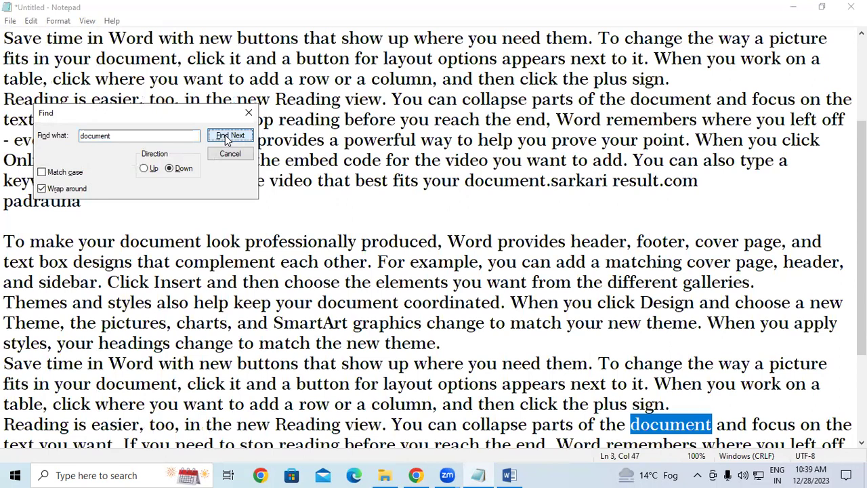
left_click(226, 135)
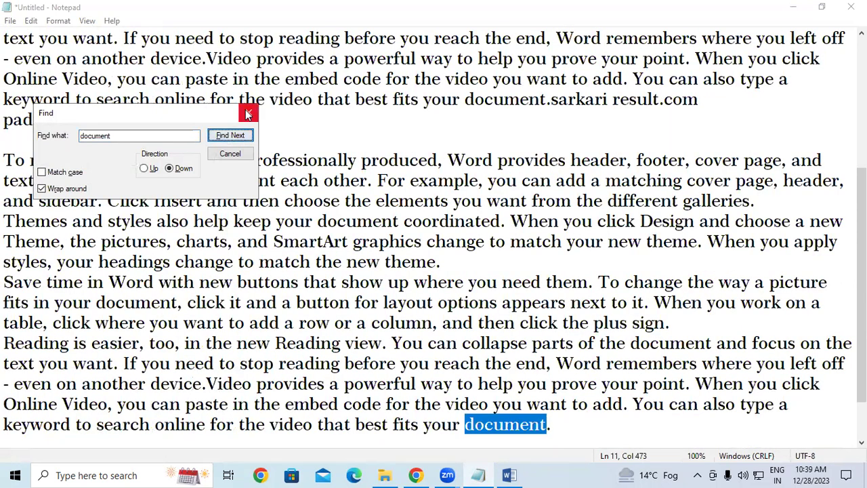
left_click(247, 113)
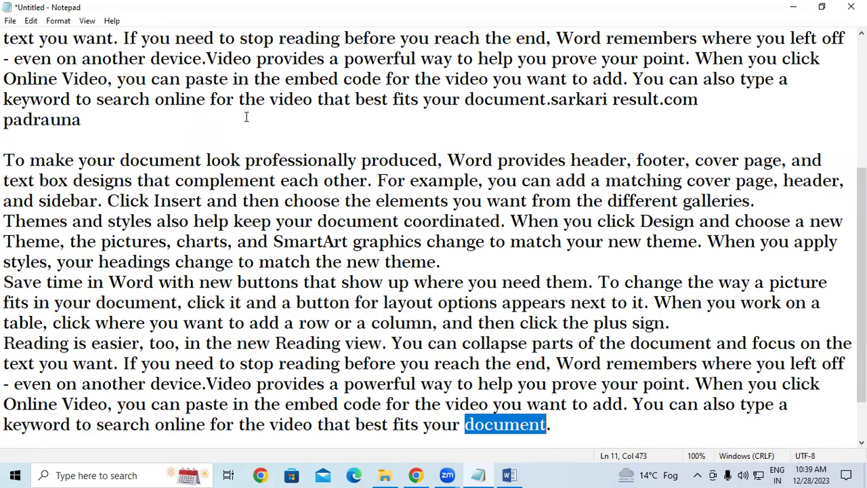
Step: Step forward to the next occurrences of "document", starting from the second block of paragraphs, without reopening the search dialog
left_click(205, 157)
left_click(29, 20)
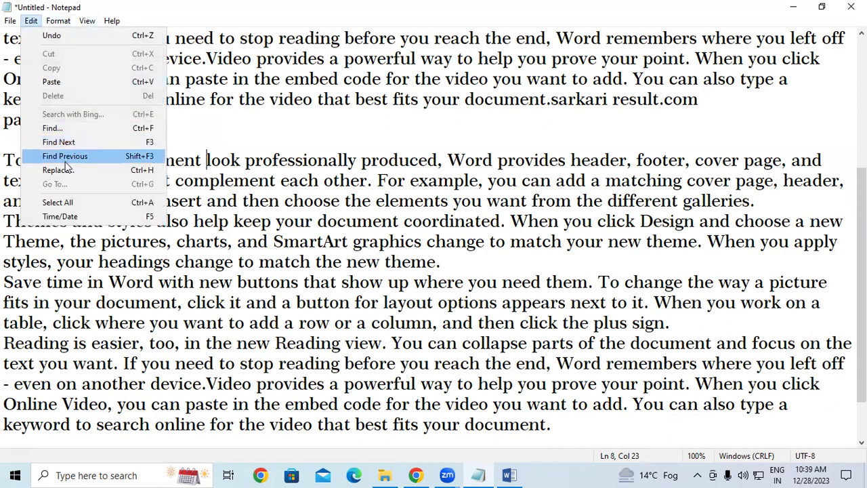
left_click(460, 256)
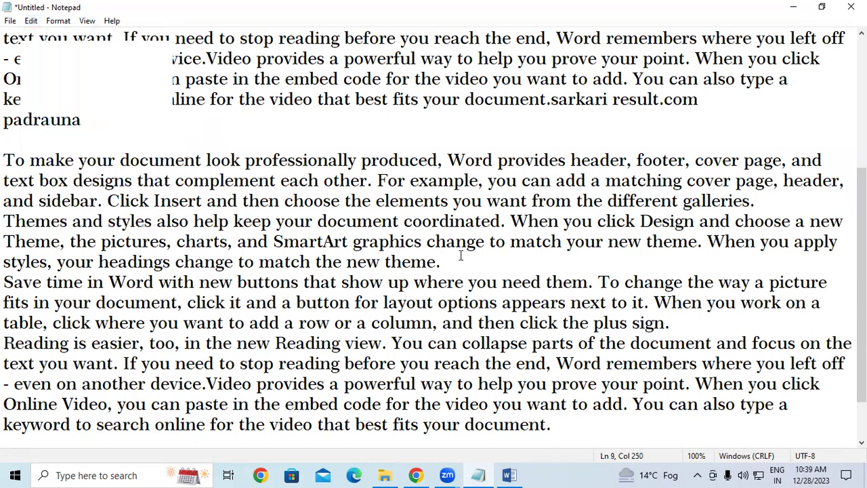
key("F3")
key("F3")
key("F3")
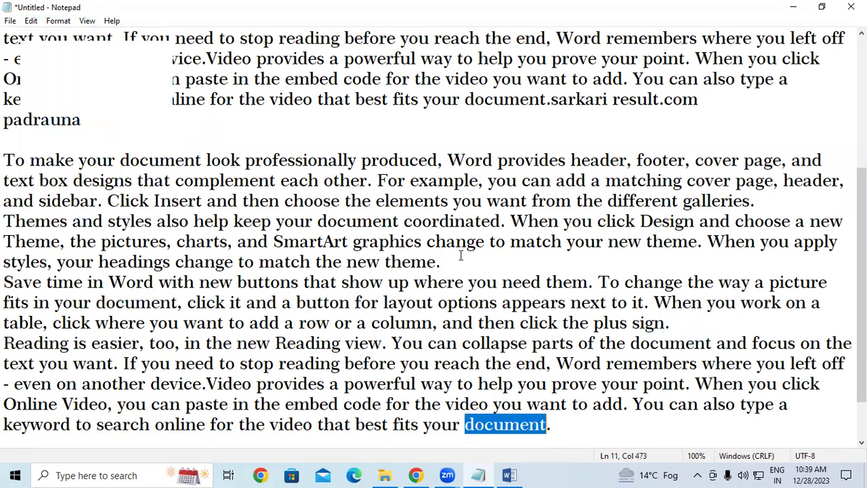
Step: Step backward through the previous occurrences of "document", starting after "coordinated." in the second block of paragraphs
left_click(509, 226)
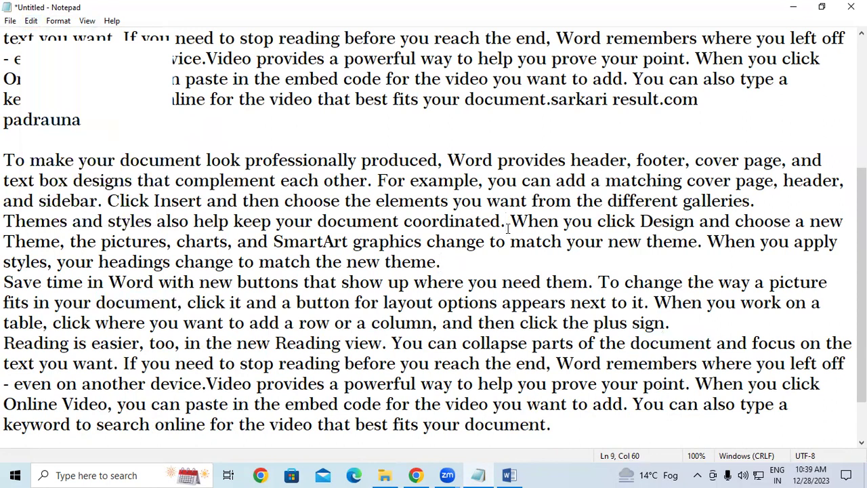
key("shift+F3")
key("shift+F3")
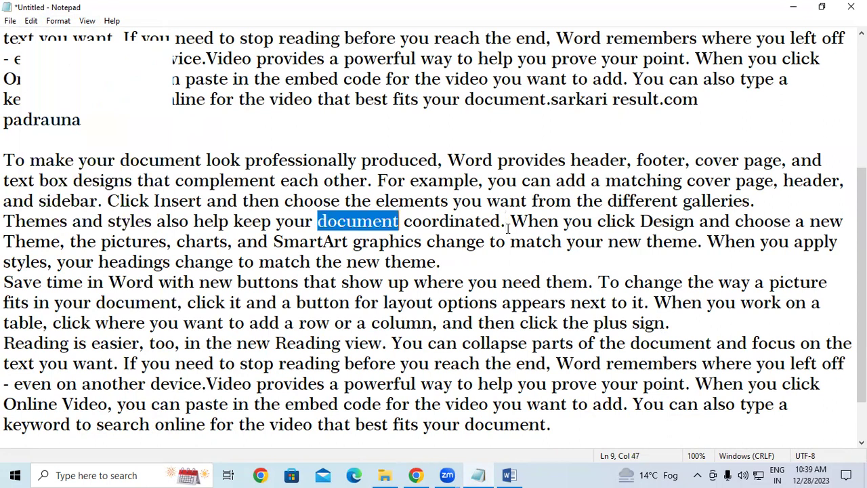
key("shift+F3")
key("shift+F3")
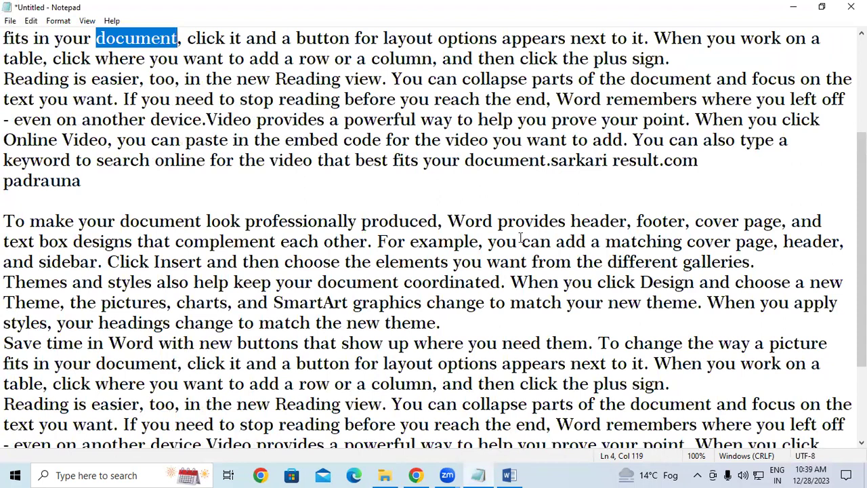
Step: Replace every occurrence of "document" in the text with "PADRAUNA" enclosed in quotation marks
left_click(40, 343)
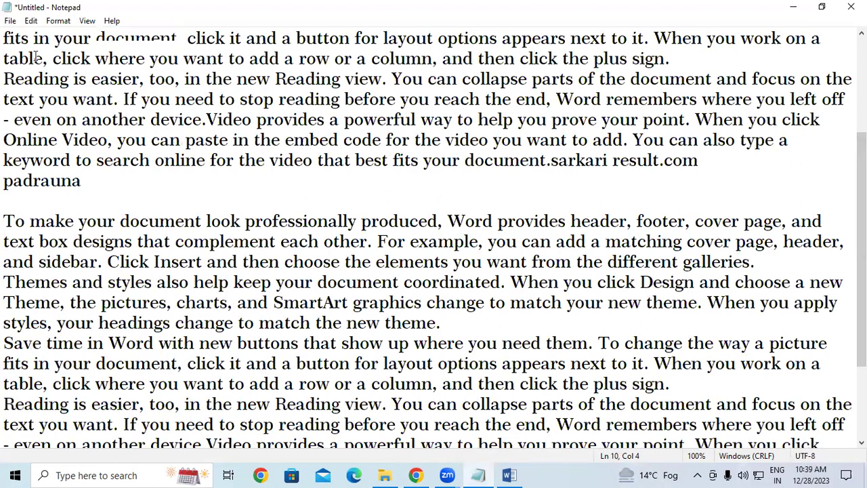
left_click(31, 22)
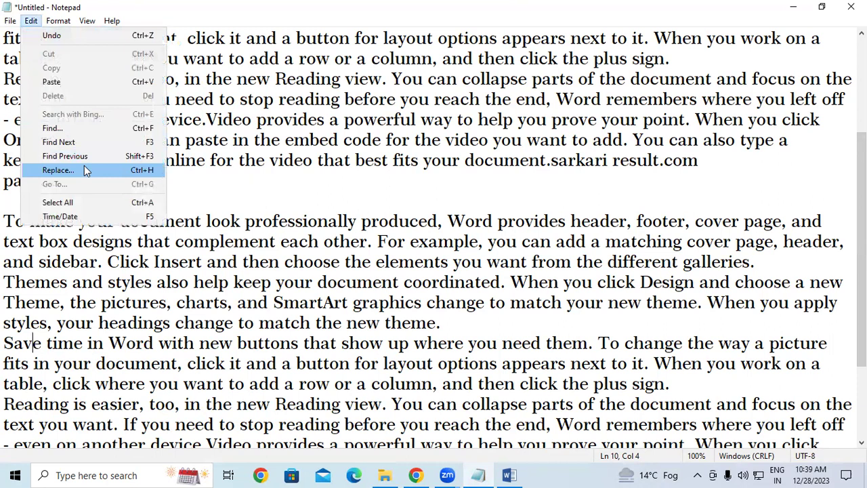
left_click(219, 183)
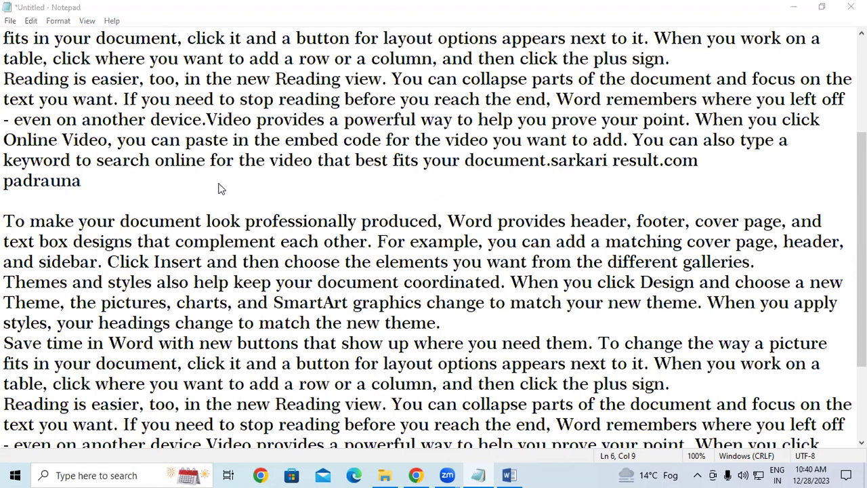
key("ctrl+h")
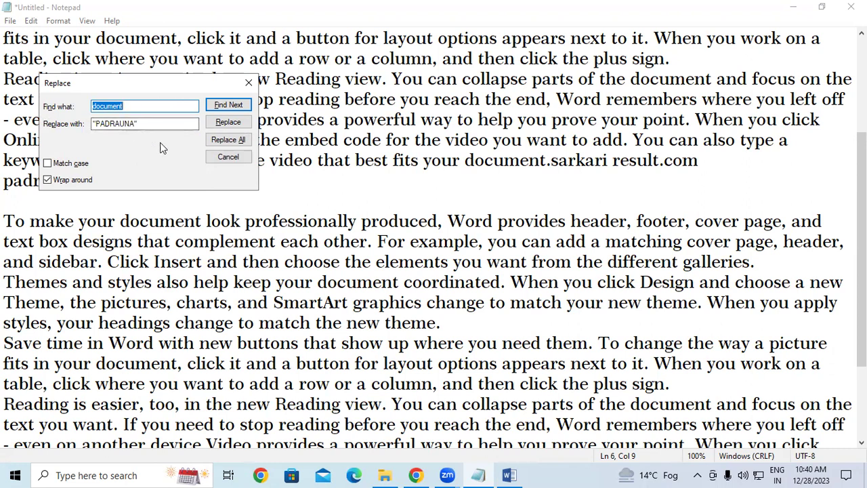
left_click(235, 139)
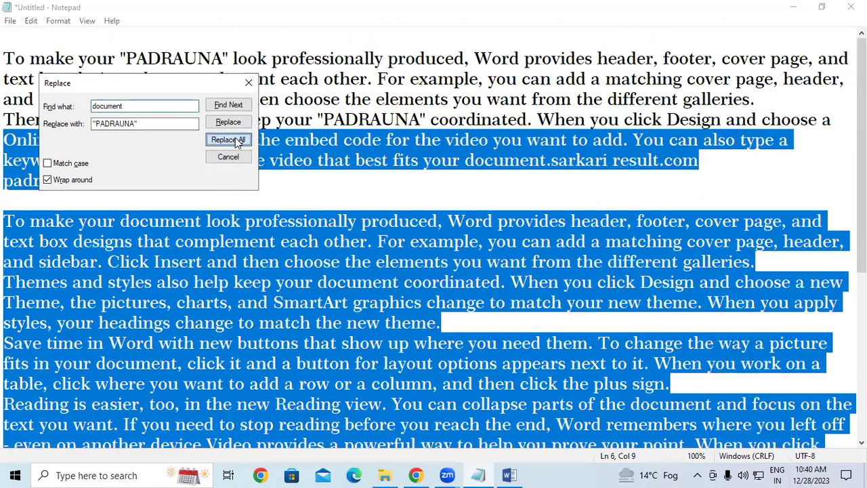
left_click(235, 139)
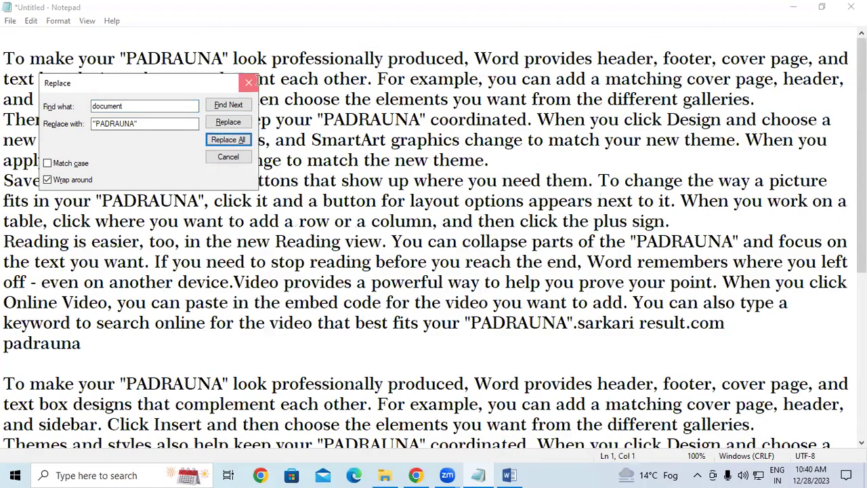
key("Escape")
Step: Look through all the paragraphs to check the words substituted by the replacement
scroll(374, 332, "down", 2)
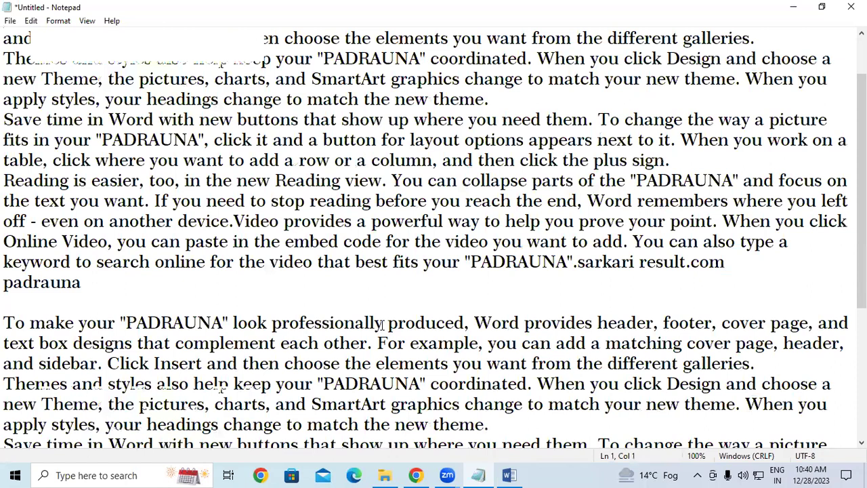
scroll(382, 325, "down", 1)
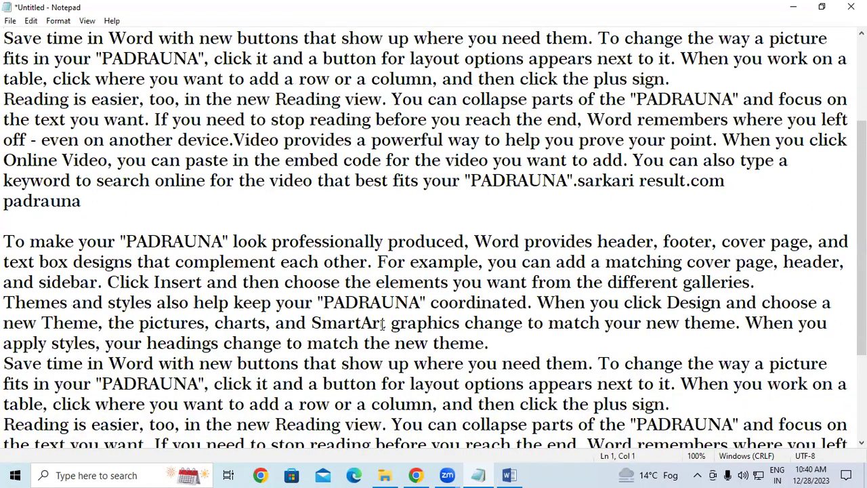
scroll(382, 324, "down", 2)
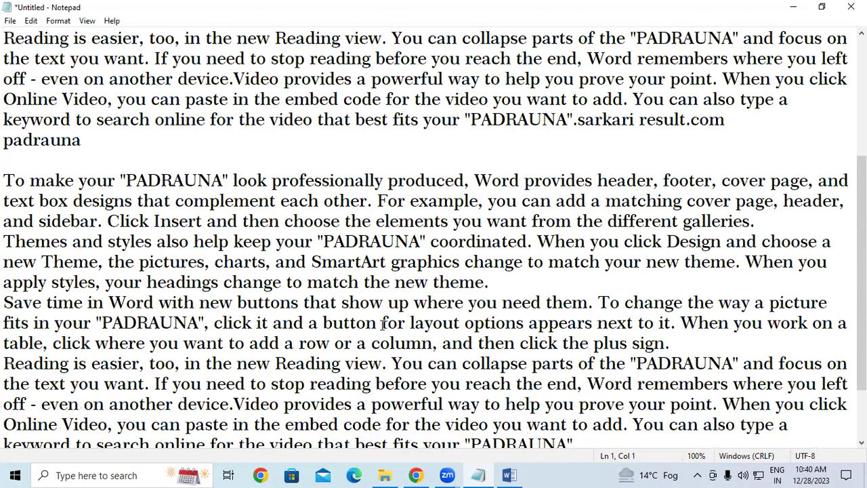
scroll(383, 324, "down", 3)
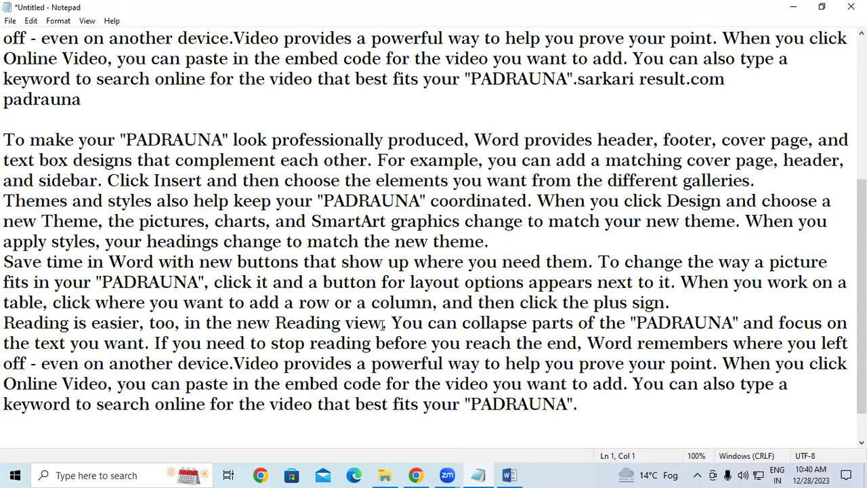
scroll(382, 325, "down", 1)
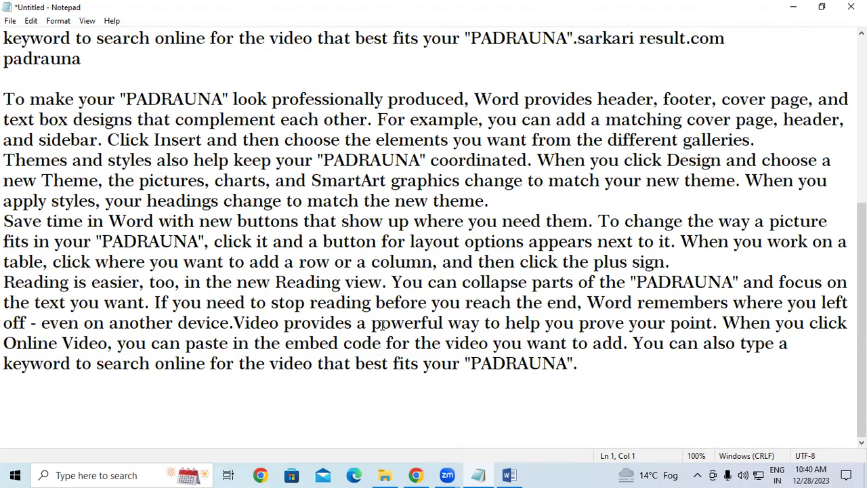
scroll(383, 324, "up", 1)
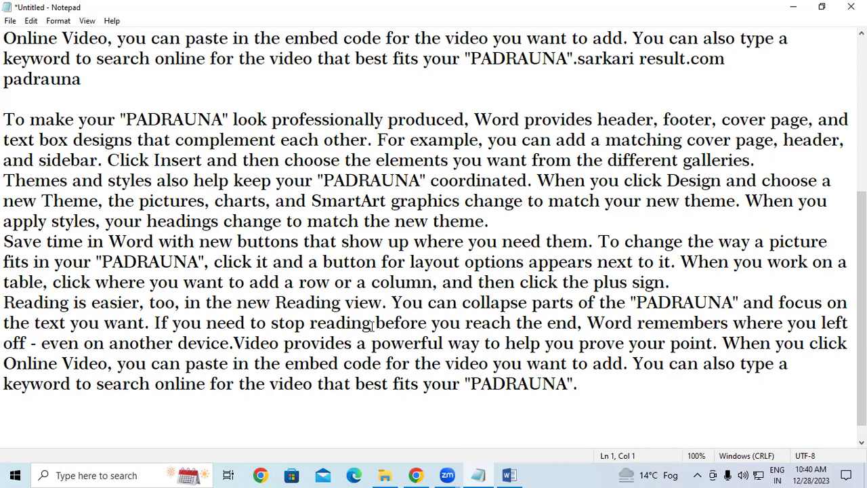
scroll(371, 324, "up", 7)
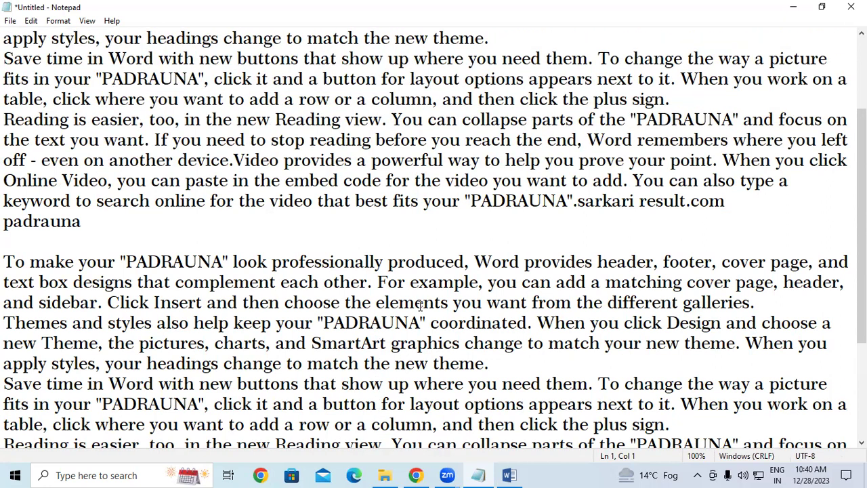
Step: Replace every occurrence of "padrauna" in the text with "document", ignoring case, and close the replacement dialog
key("ctrl+h")
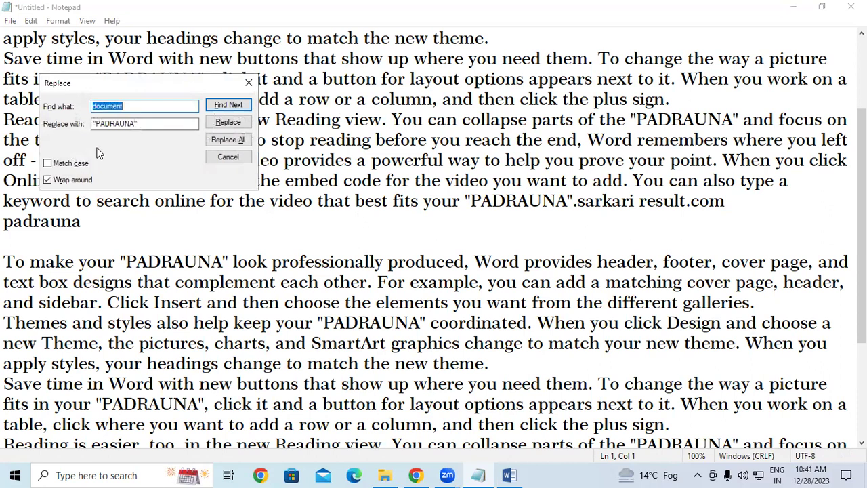
type("padrauna")
key("Tab")
type("do")
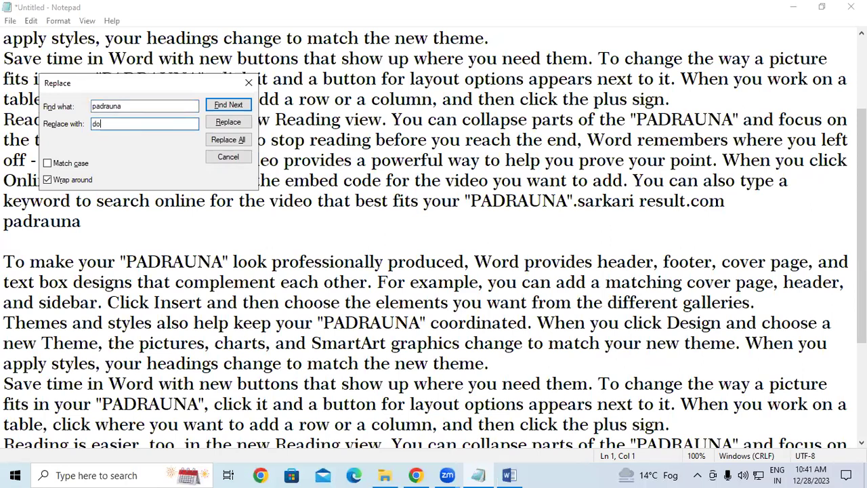
type("cum")
type("ent")
left_click(228, 140)
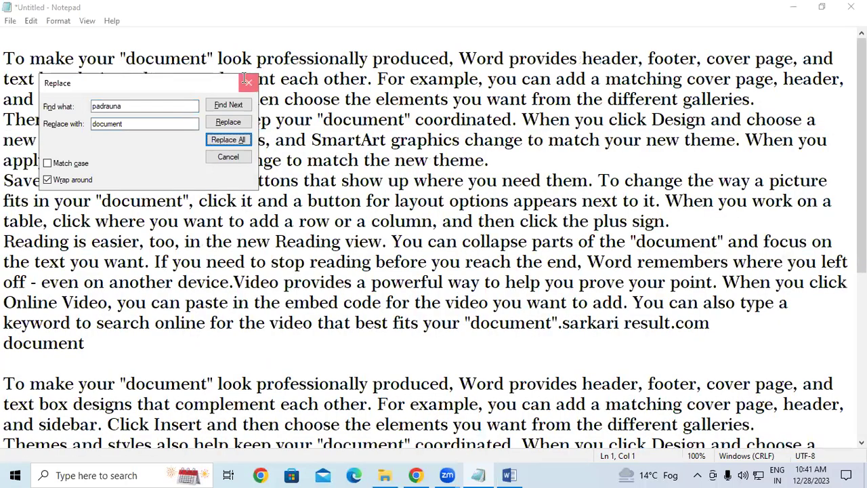
left_click(246, 80)
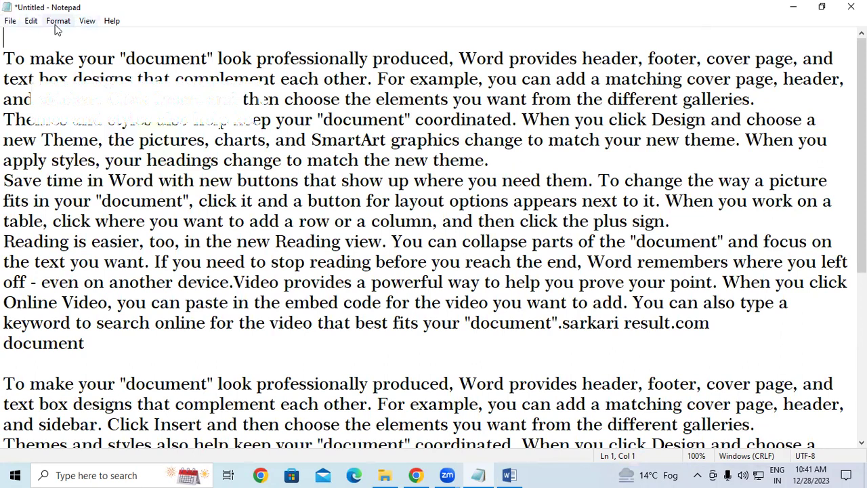
Step: Turn off word wrap so each paragraph runs on a single line
left_click(31, 21)
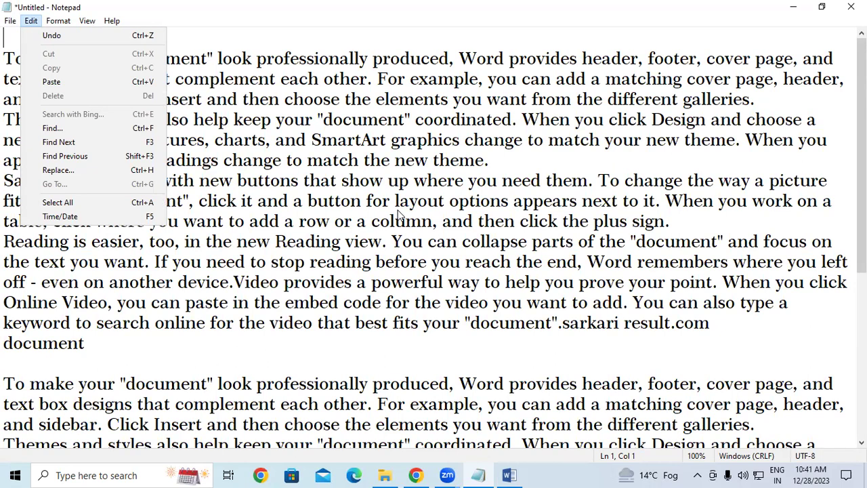
left_click(727, 203)
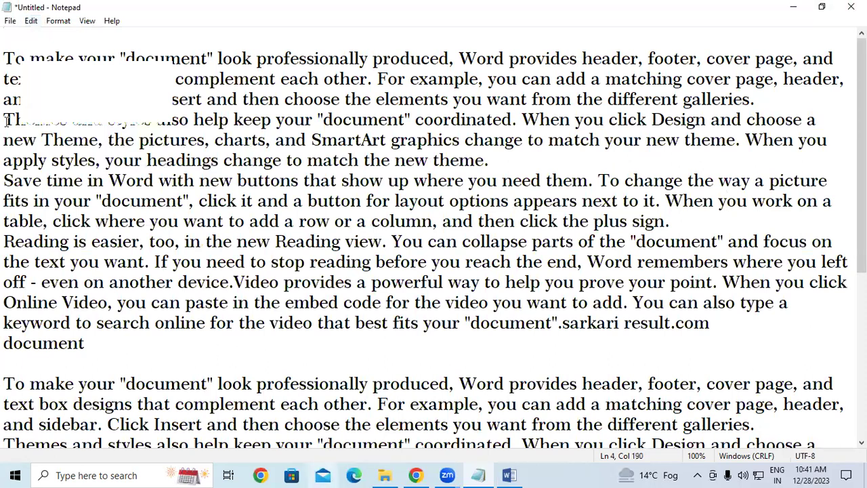
left_click(63, 23)
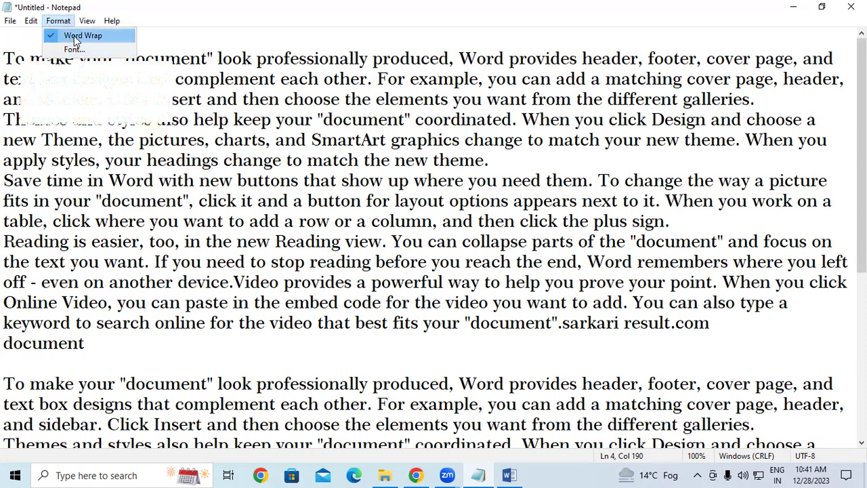
left_click(74, 39)
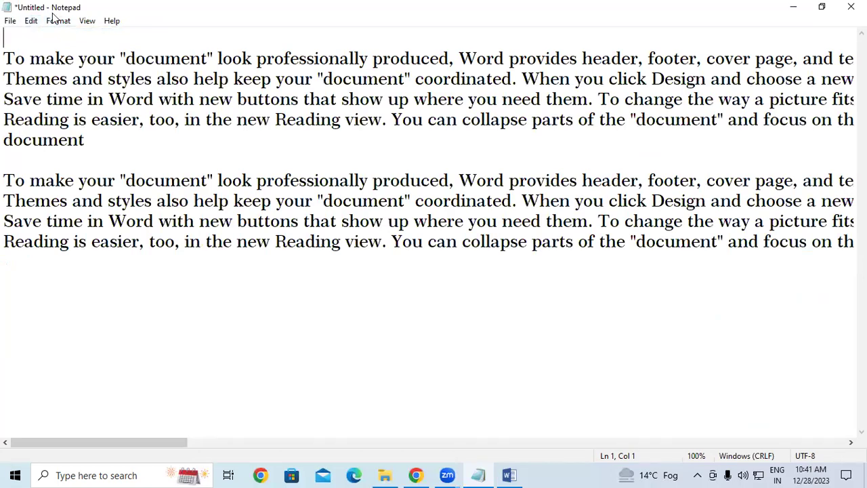
left_click(56, 23)
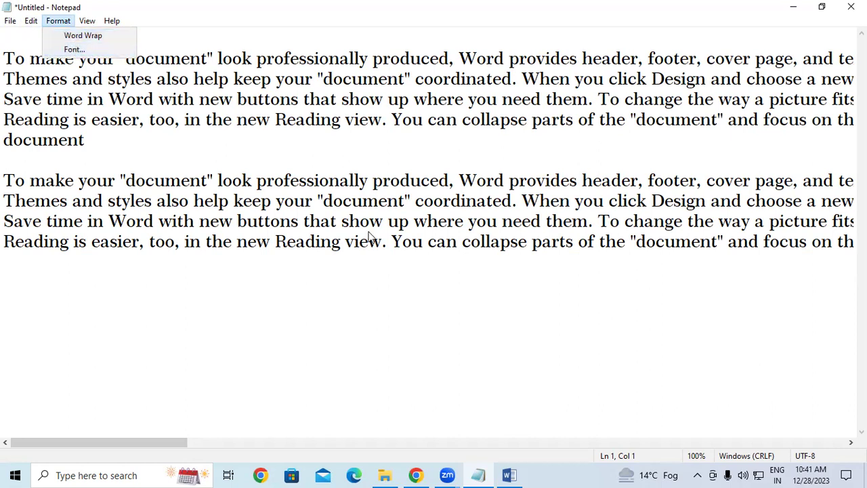
left_click(369, 279)
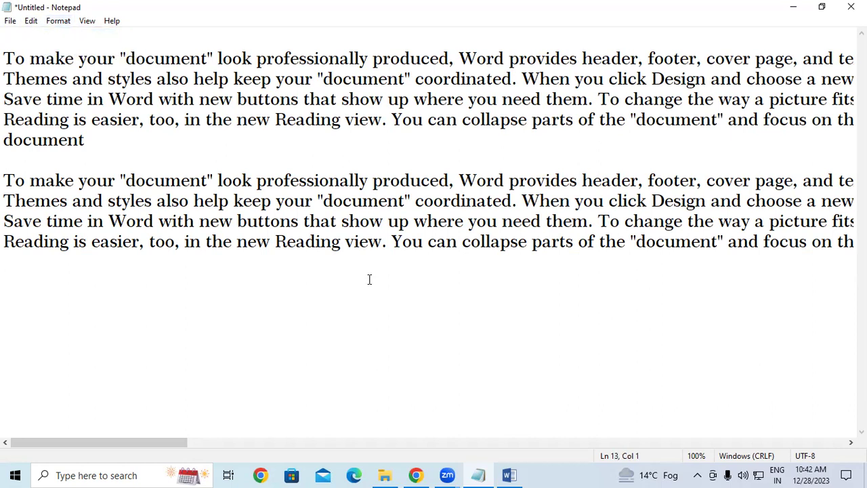
Step: Move the insertion point to line 3 with the Go To Line command
left_click_drag(112, 443, 6, 399)
left_click_drag(120, 438, 3, 350)
left_click(5, 58)
left_click(30, 21)
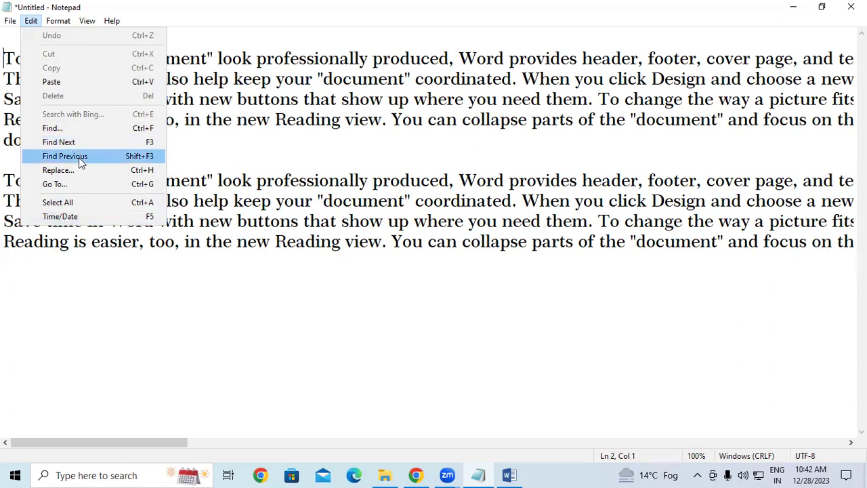
left_click(617, 306)
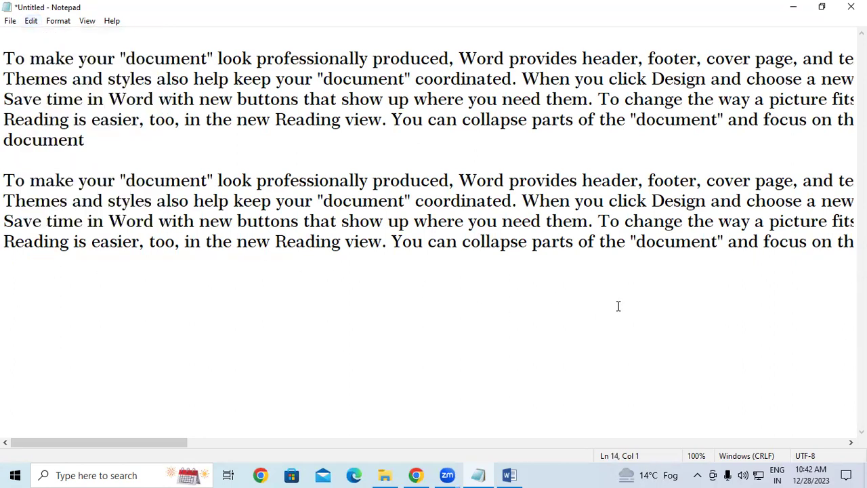
key("ctrl+g")
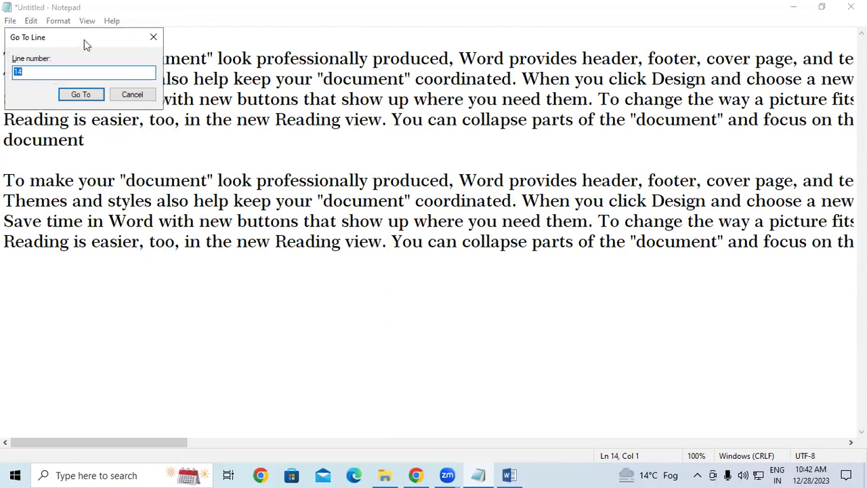
left_click_drag(60, 46, 315, 241)
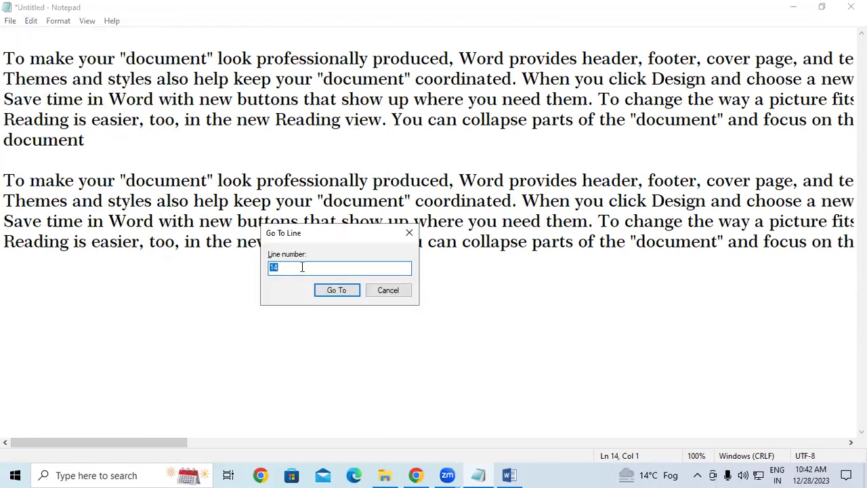
type("3")
left_click(337, 290)
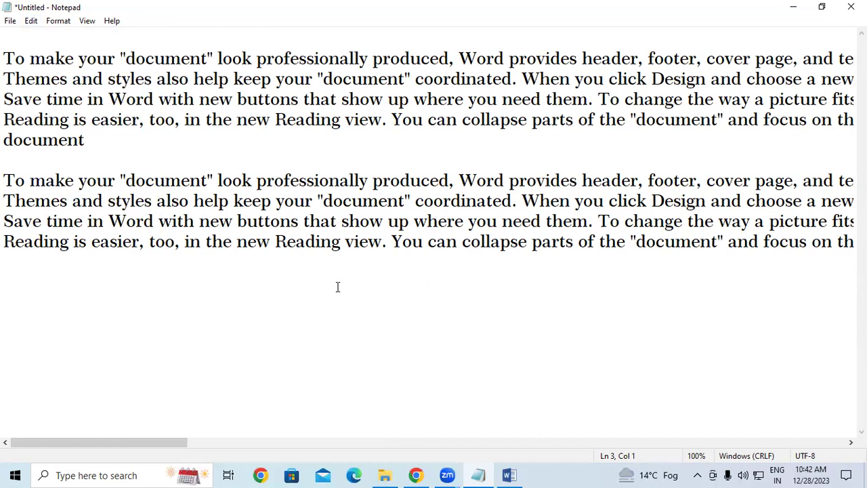
Step: Clear all the text, paste the copied paragraphs in its place, and remove the blank line above the first paragraph
key("ctrl+a")
key("BackSpace")
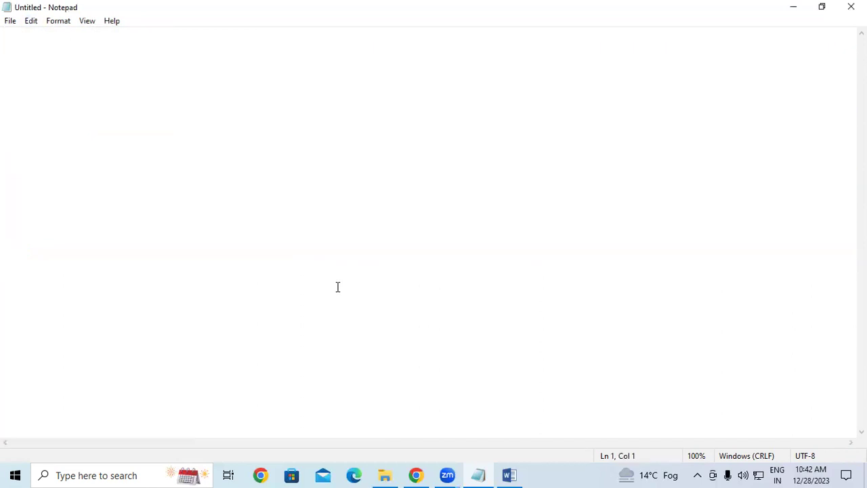
key("ctrl+v")
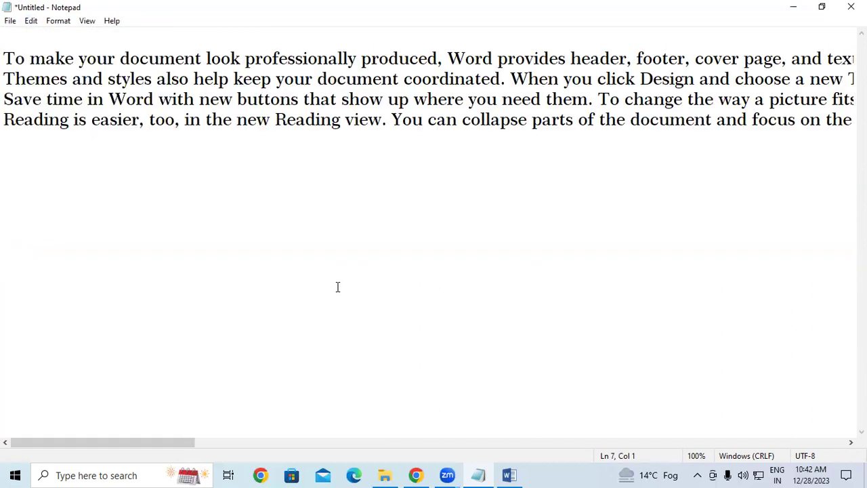
left_click(4, 55)
key("BackSpace")
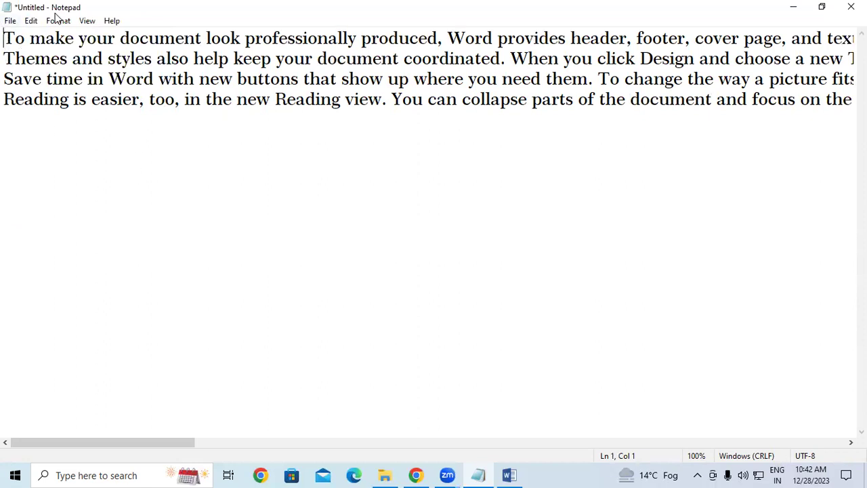
Step: Use Go To Line to jump to line 3 of the newly pasted text, the paragraph starting with "Save time in Word"
left_click(30, 21)
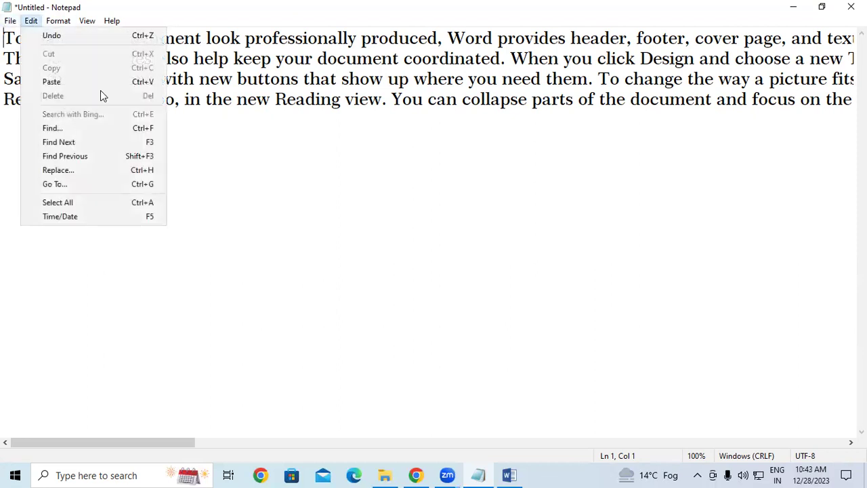
left_click(90, 189)
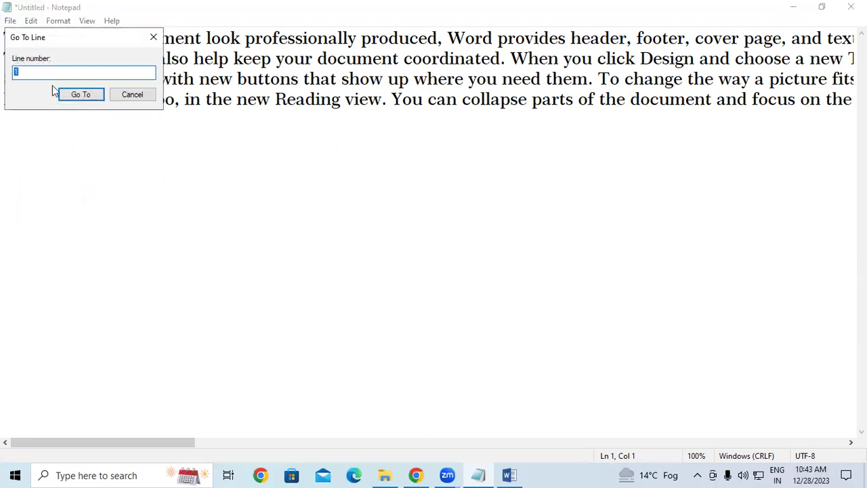
left_click_drag(75, 46, 337, 216)
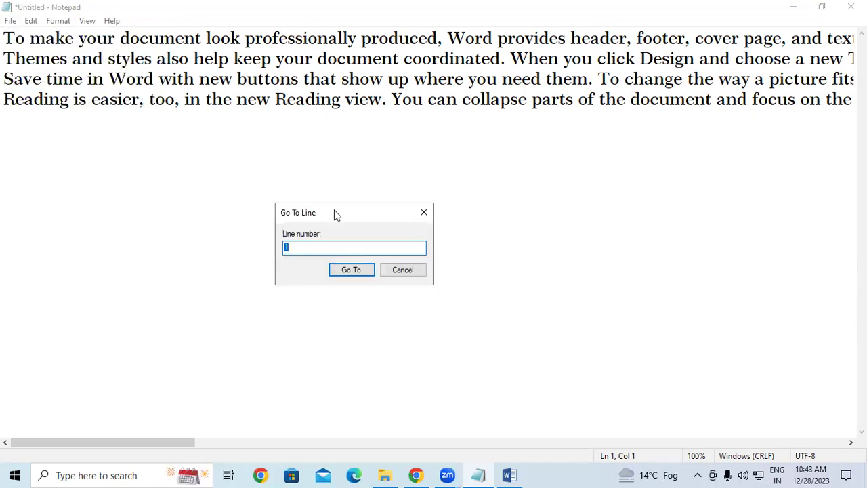
type("3")
left_click(363, 269)
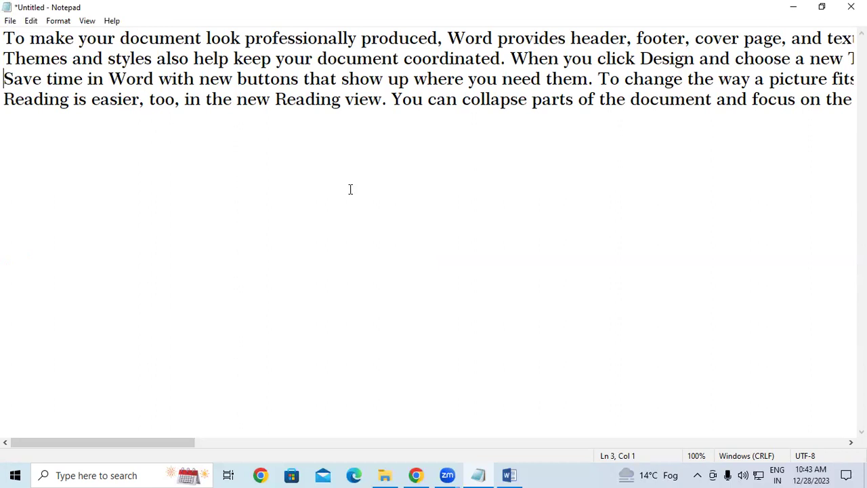
Step: Turn word wrap back on so the long paragraphs fit within the window
left_click(28, 24)
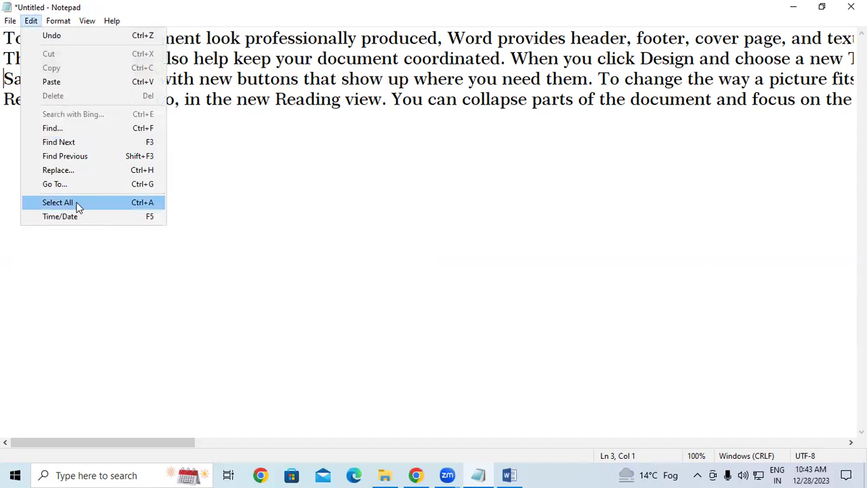
left_click(381, 194)
left_click(58, 21)
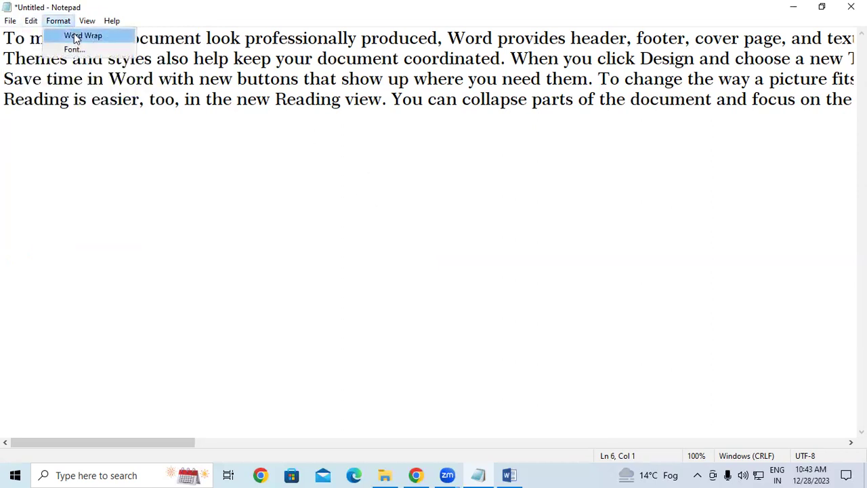
left_click(76, 36)
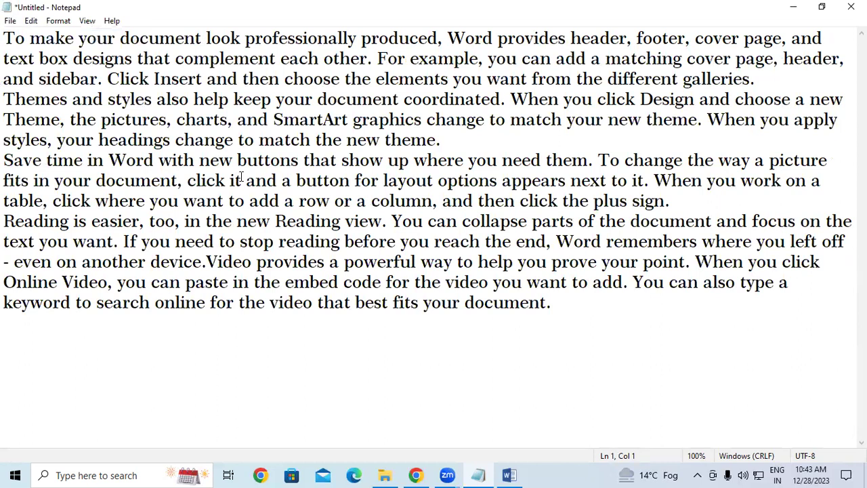
Step: Select all the text and deselect it by placing the insertion point on the line below the last paragraph
key("ctrl+a")
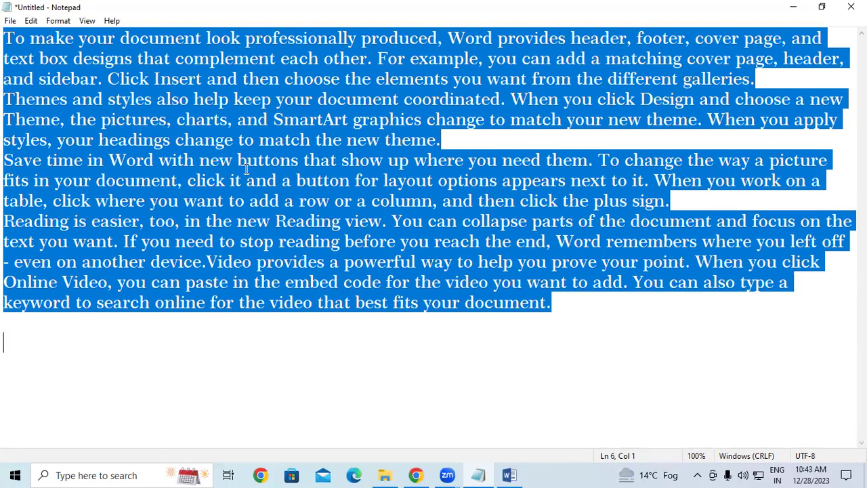
left_click(31, 21)
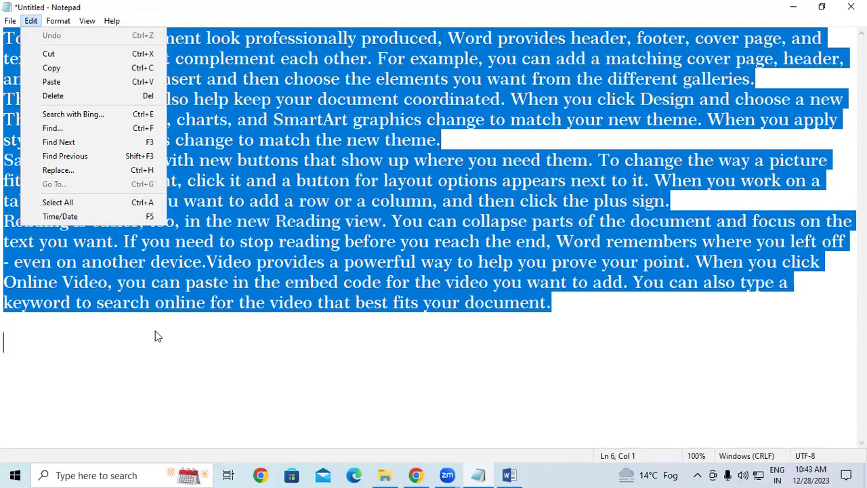
left_click(294, 326)
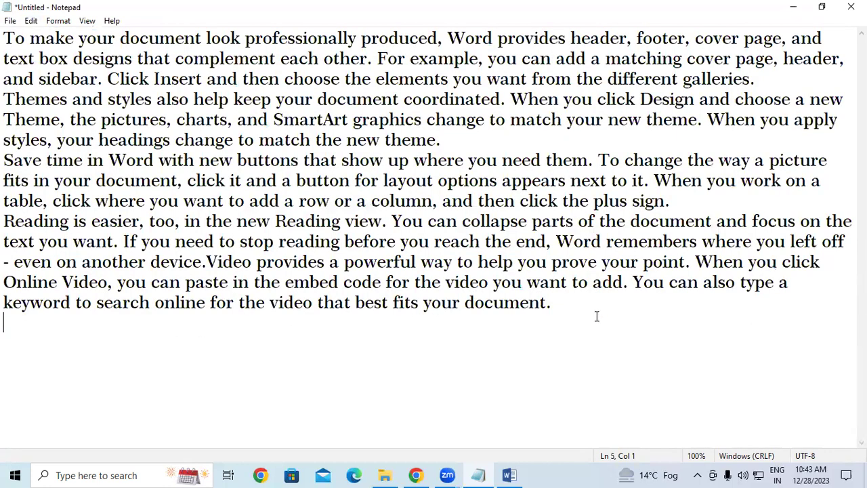
left_click(579, 305)
key("Return")
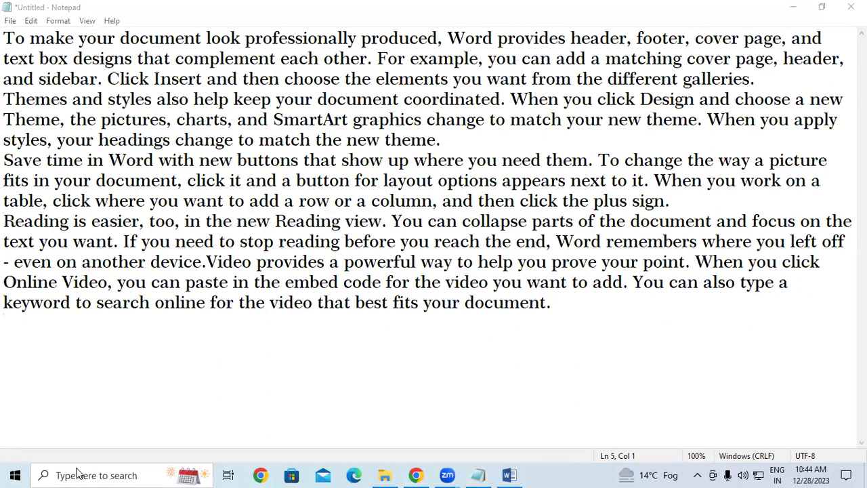
Step: Search Windows for "control" and switch to Control Panel
left_click(76, 472)
type("co")
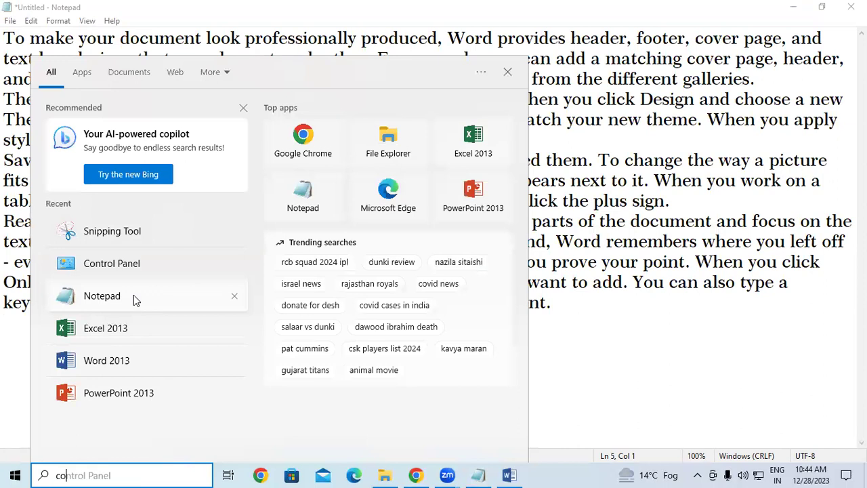
type("ntrol")
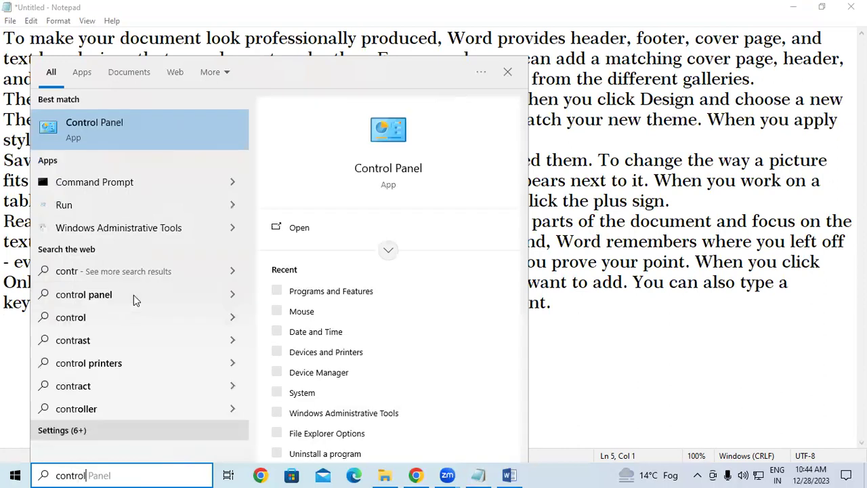
key("Return")
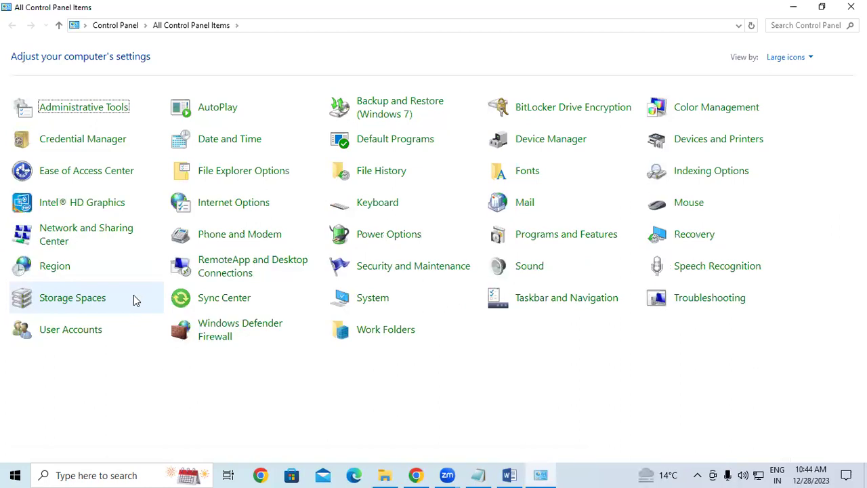
Step: Open the regional date and time formats through the calendar settings of Date and Time
left_click(227, 153)
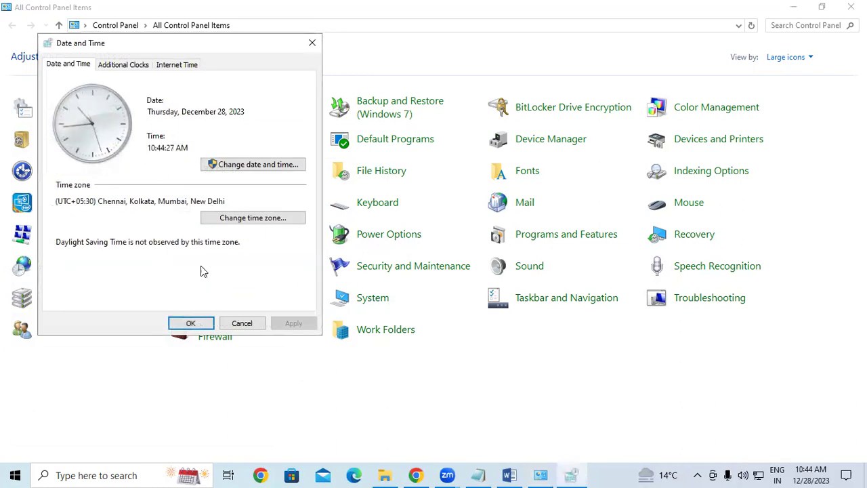
left_click(249, 164)
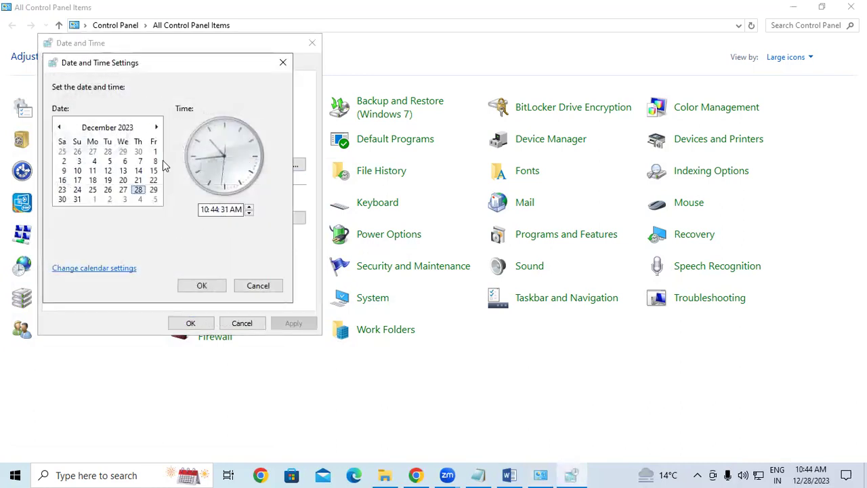
left_click(128, 270)
left_click(128, 269)
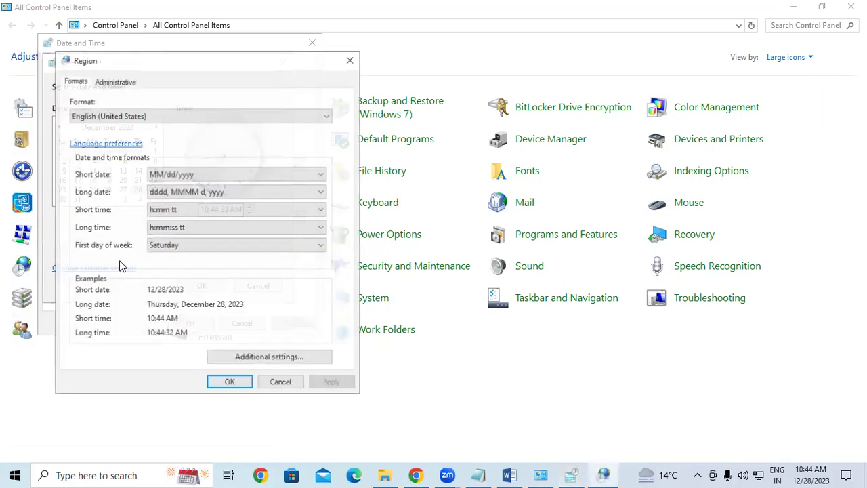
Step: Set the short date format to dd-MMM-yy and apply the change to the regional formats
left_click(196, 176)
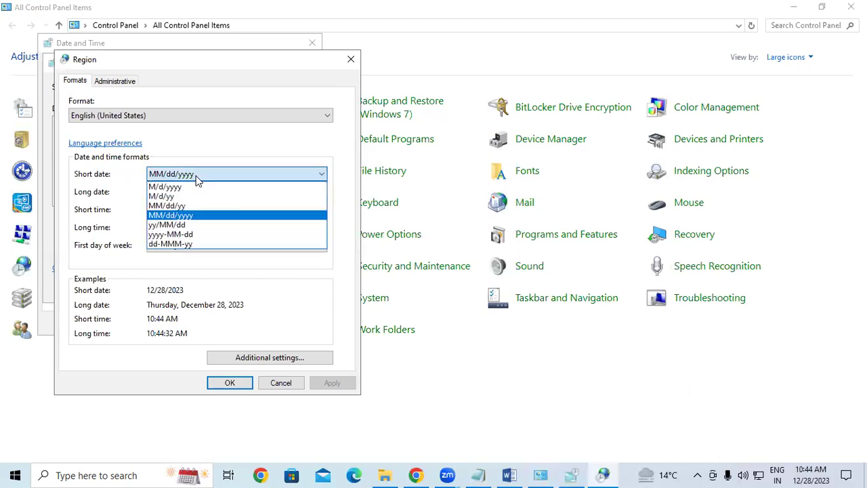
left_click(207, 244)
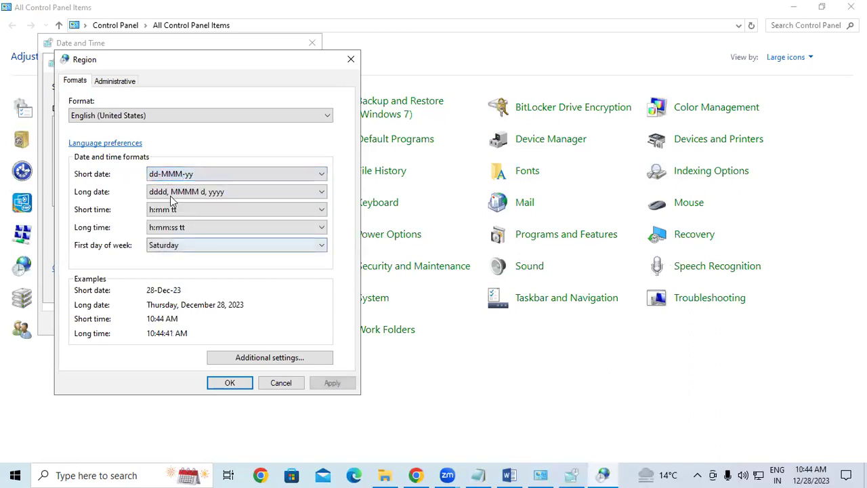
left_click(204, 193)
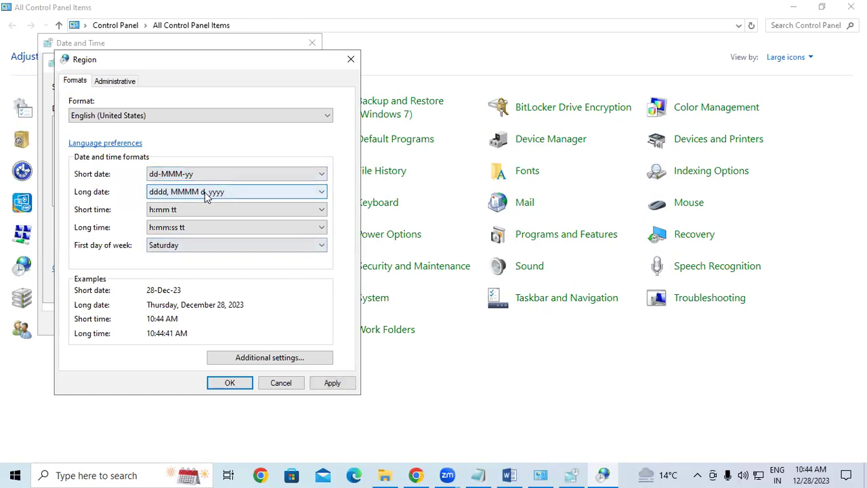
left_click(332, 383)
left_click(229, 383)
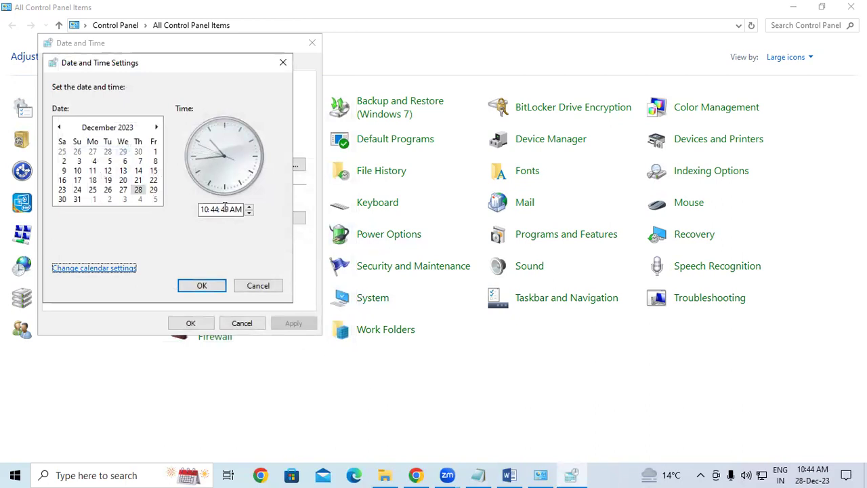
Step: Accept and close both date and time dialogs, and close Control Panel to return to Notepad
left_click(200, 285)
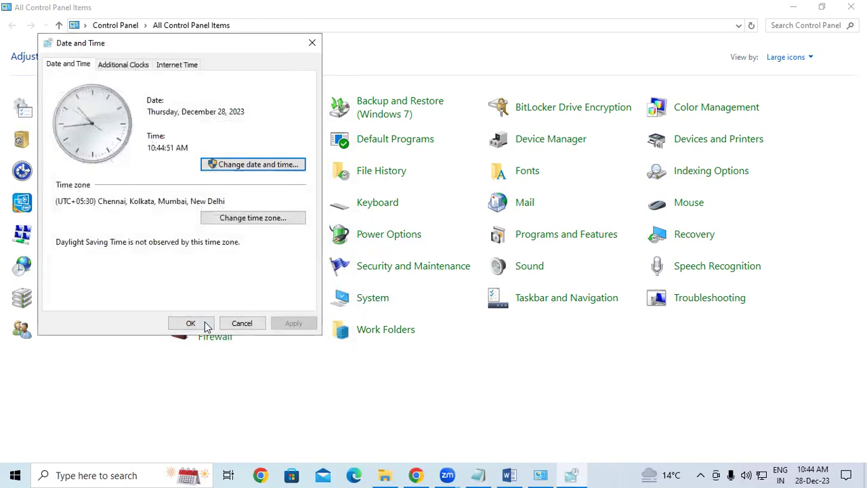
left_click(203, 323)
left_click(850, 7)
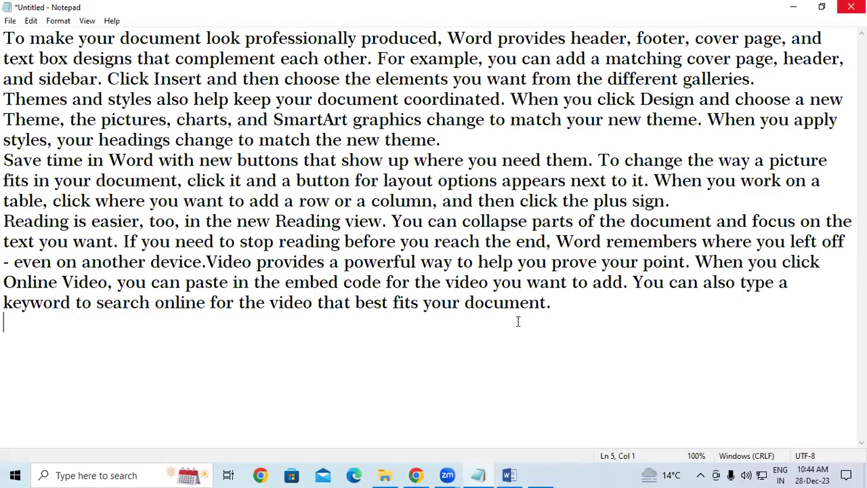
Step: Insert the current time and date on a new line below the last paragraph
key("BackSpace")
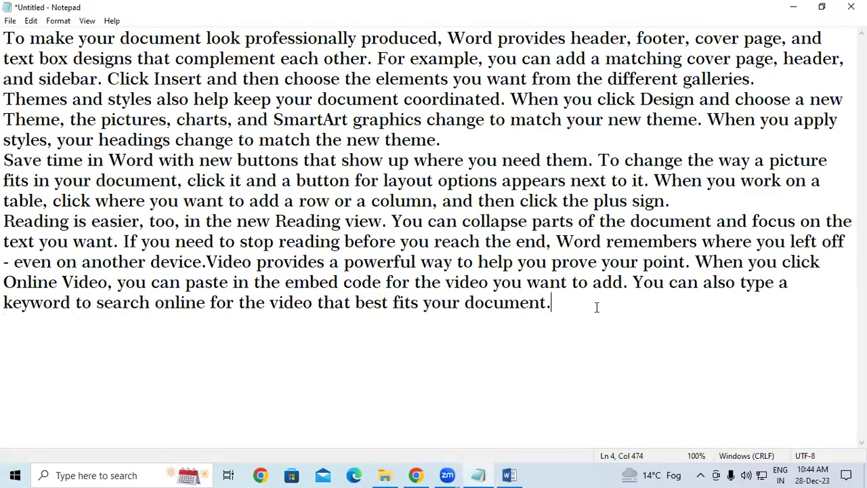
key("Return")
key("F5")
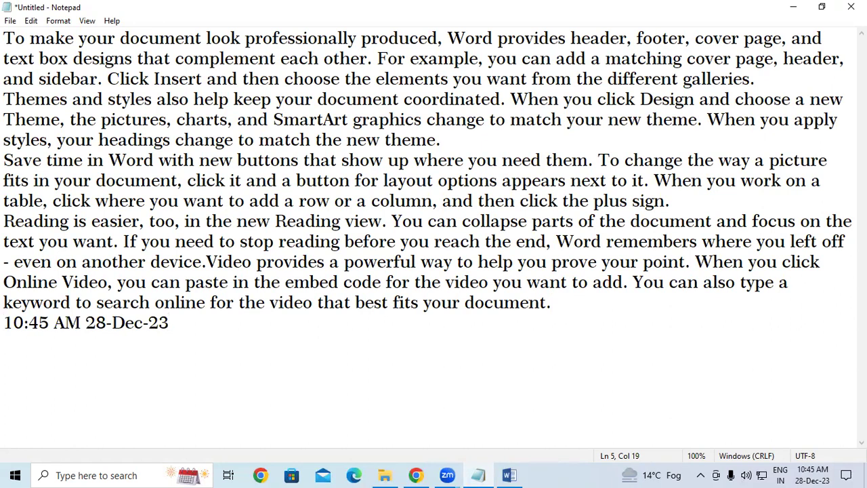
Step: Enlarge the text to 130% zoom and show the inserted time and date line
key("ctrl+plus")
key("ctrl+plus")
key("ctrl+plus")
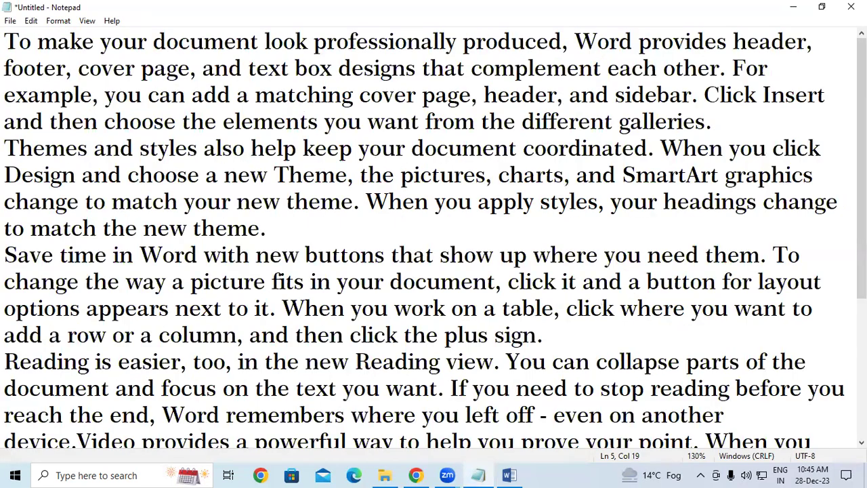
scroll(565, 212, "down", 3)
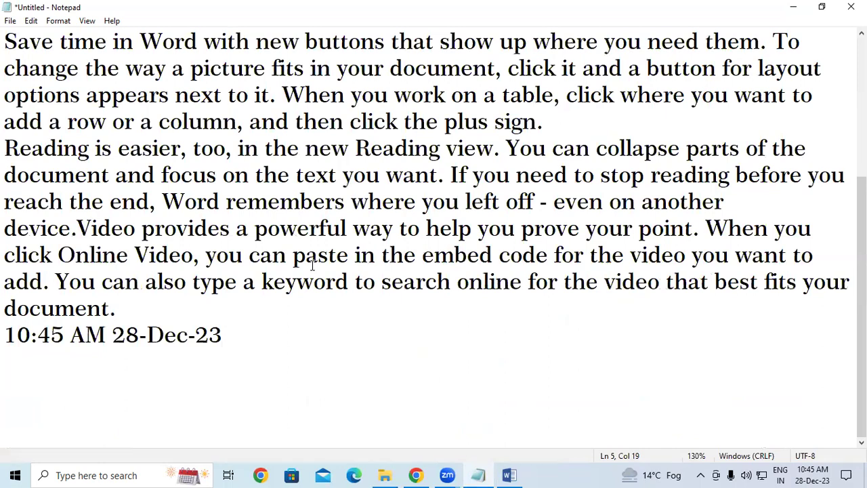
Step: Insert the current time and date over and over on the last line, filling many wrapped rows
key("F5")
key("F5")
key("F5")
key("F5")
key("F5")
key("F5")
key("F5")
key("F5")
key("F5")
key("F5")
key("F5")
key("F5")
key("F5")
key("F5")
key("F5")
key("F5")
key("F5")
key("F5")
key("F5")
key("F5")
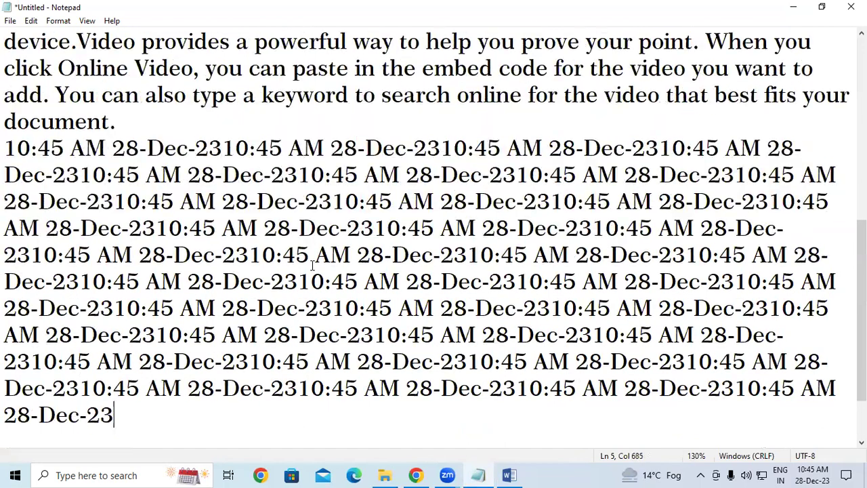
key("F5")
key("F5")
key("F5")
key("F5")
key("F5")
key("F5")
key("F5")
key("F5")
key("F5")
key("F5")
key("F5")
key("F5")
key("F5")
key("F5")
key("F5")
key("F5")
key("F5")
key("F5")
key("F5")
key("F5")
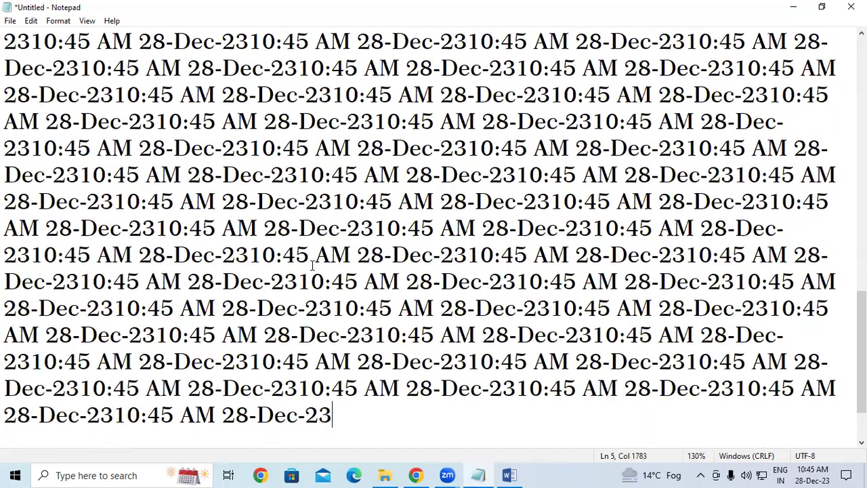
key("F5")
key("F5")
key("F5")
key("F5")
key("F5")
key("F5")
key("F5")
key("F5")
key("F5")
key("F5")
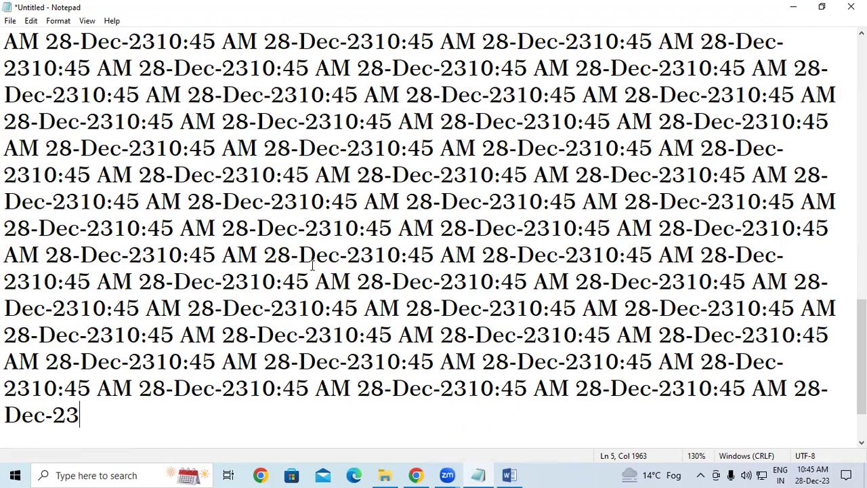
left_click(31, 20)
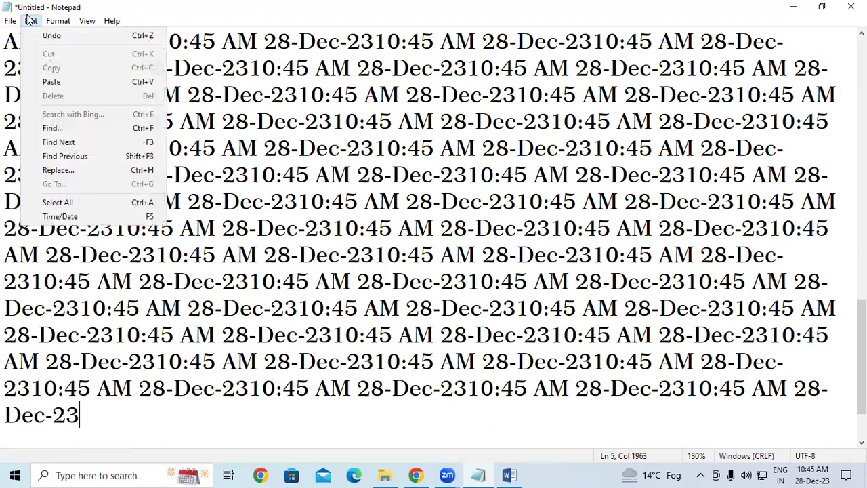
left_click(263, 228)
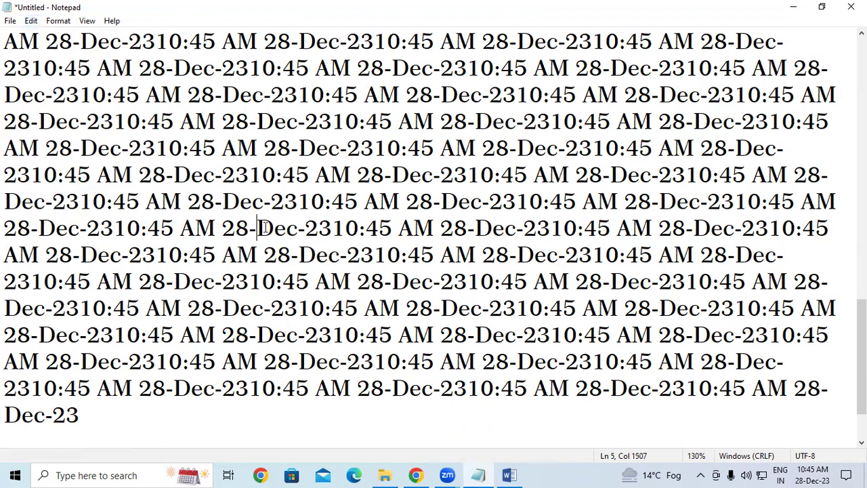
Step: Set the text font to Fixedsys in Bold style
left_click(59, 22)
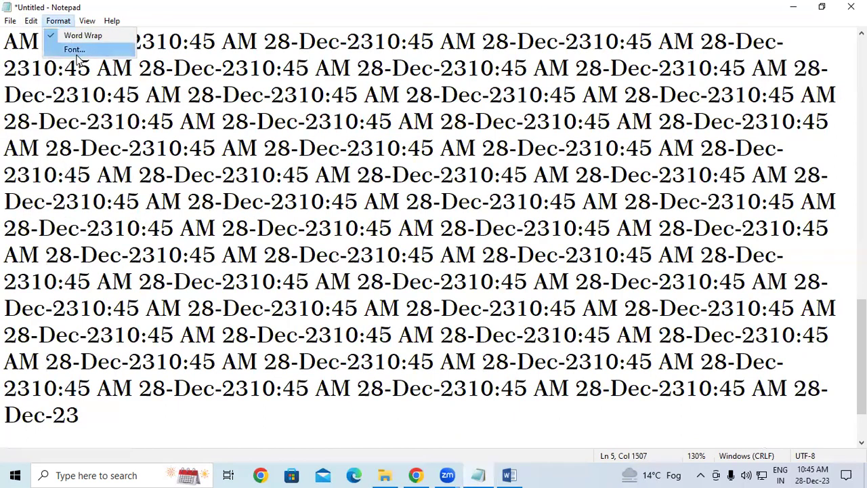
left_click(78, 50)
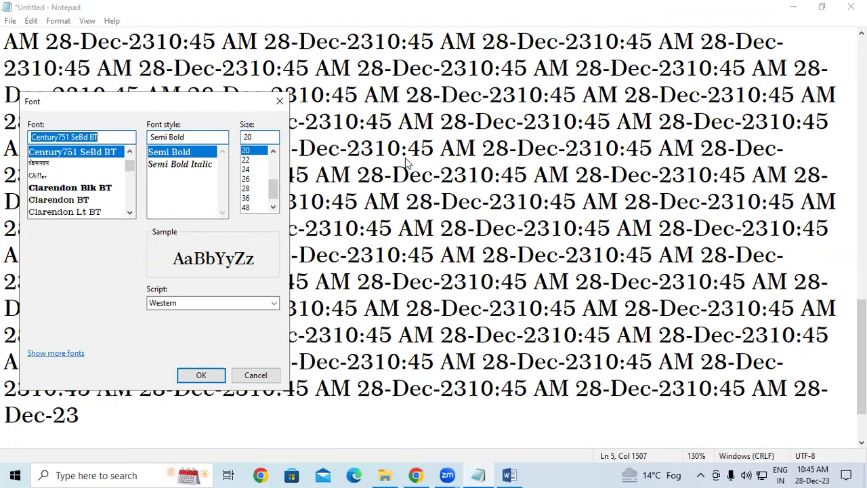
left_click(130, 171)
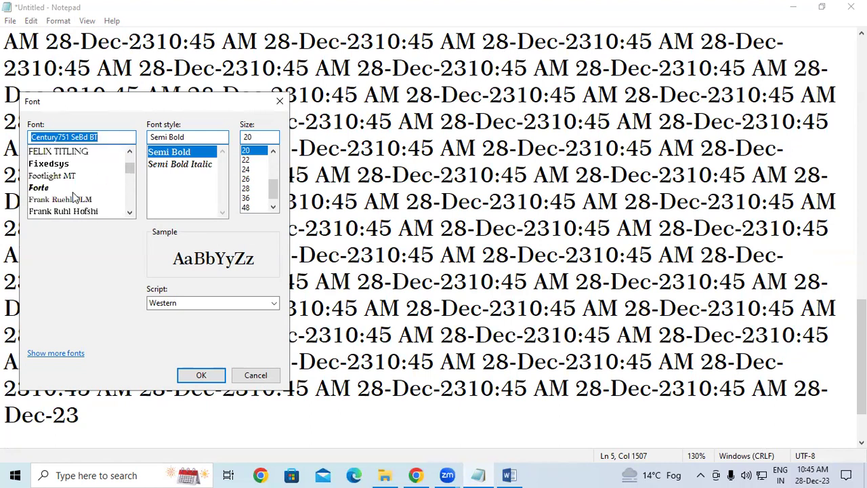
left_click(66, 165)
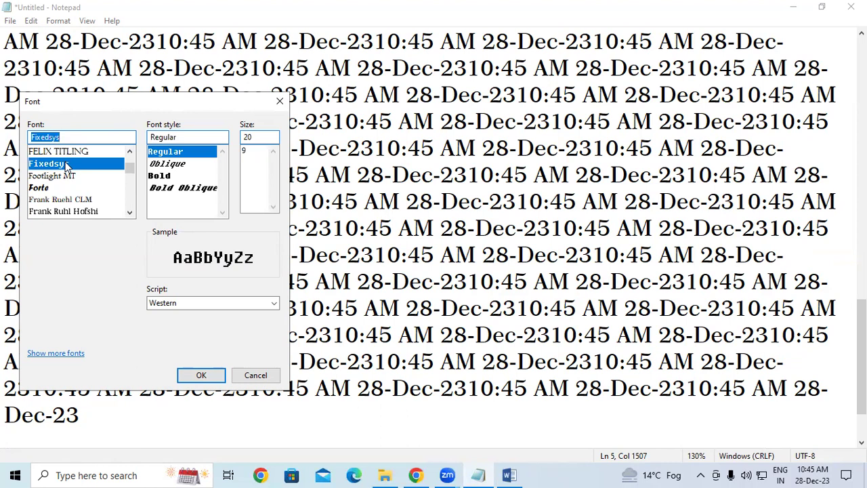
left_click(159, 178)
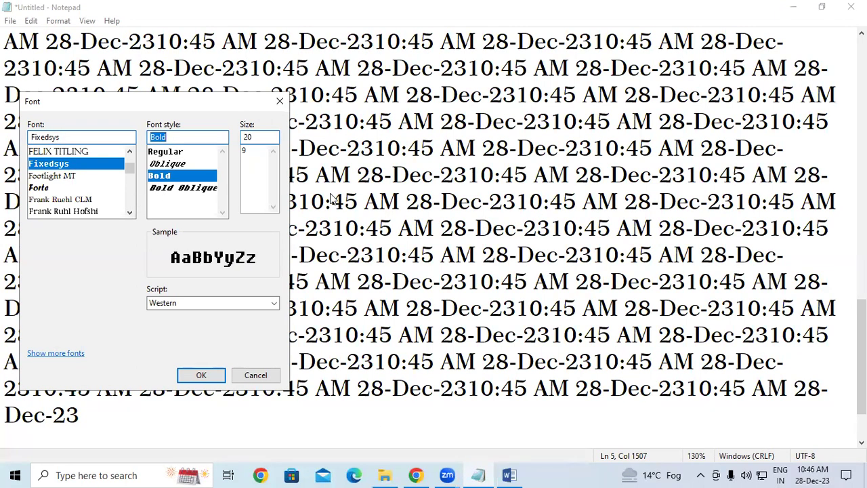
left_click(200, 374)
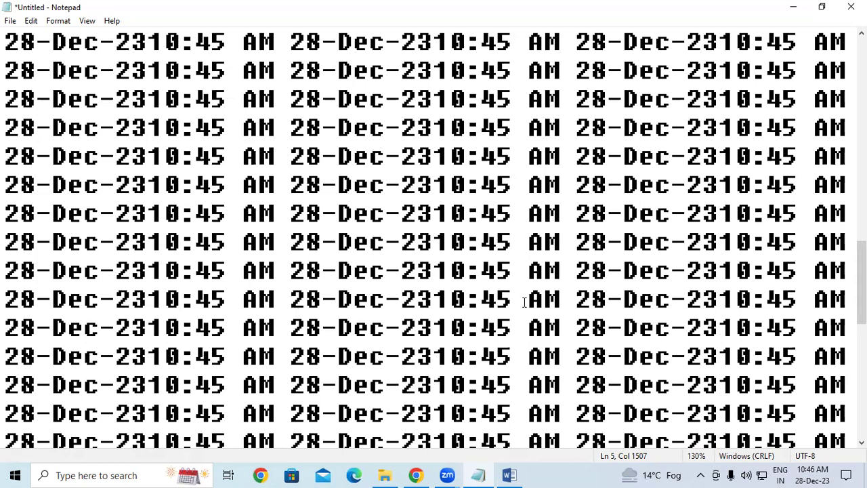
Step: Review the reformatted text up to its beginning and undo the last edit
scroll(860, 285, "up", 2)
scroll(860, 271, "down", 3)
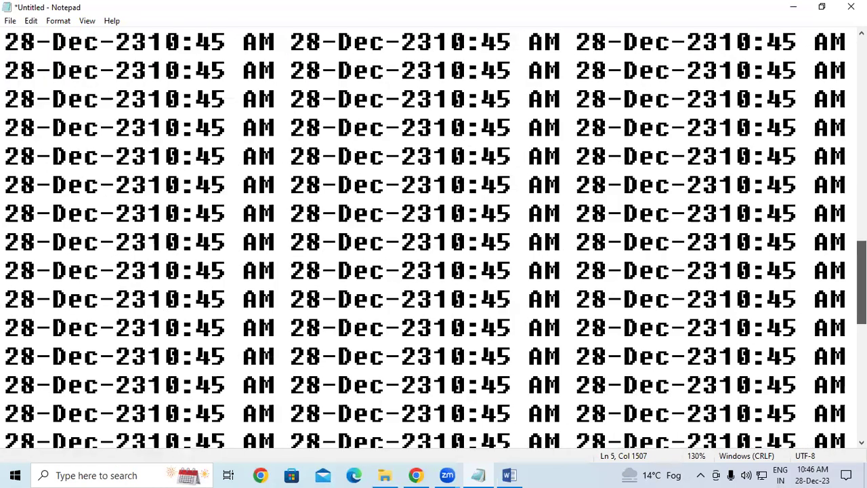
scroll(860, 271, "up", 12)
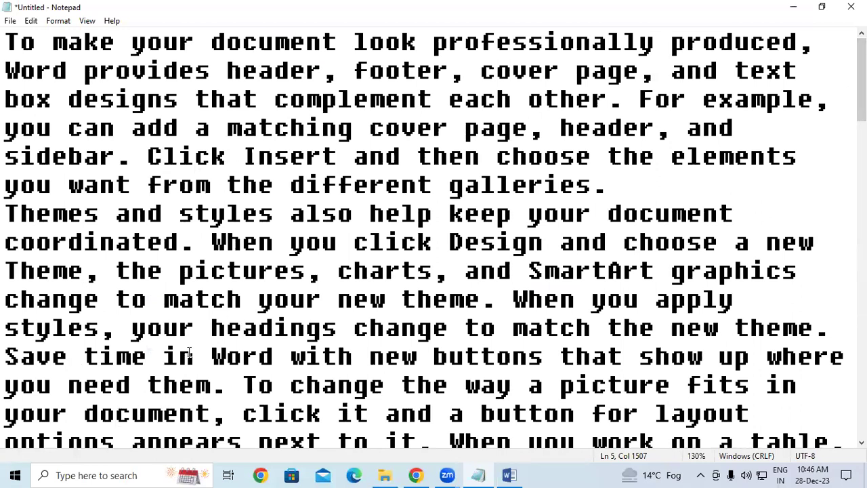
key("ctrl+z")
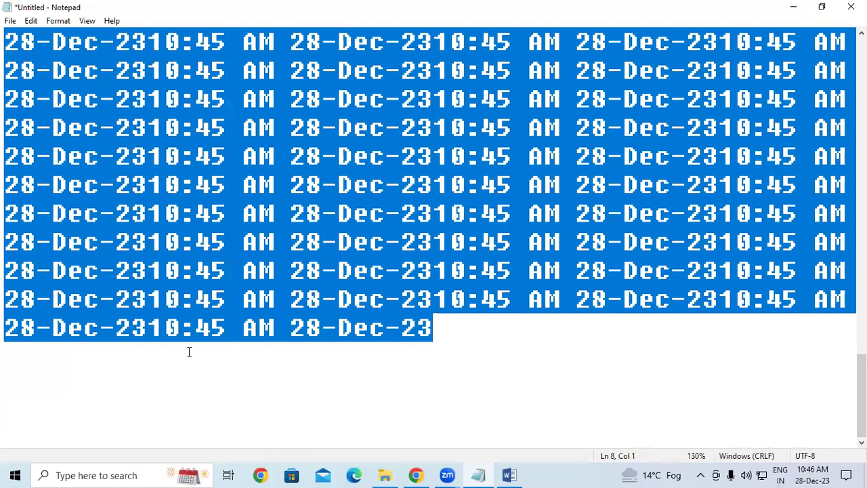
Step: Set the text font to Kunstler Script at size 26, deselect the text and return to the beginning
left_click(58, 21)
left_click(85, 51)
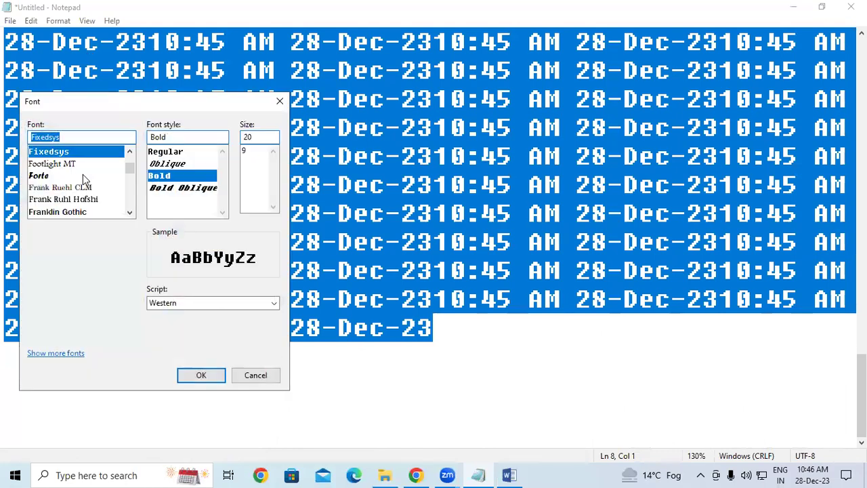
left_click_drag(127, 171, 134, 192)
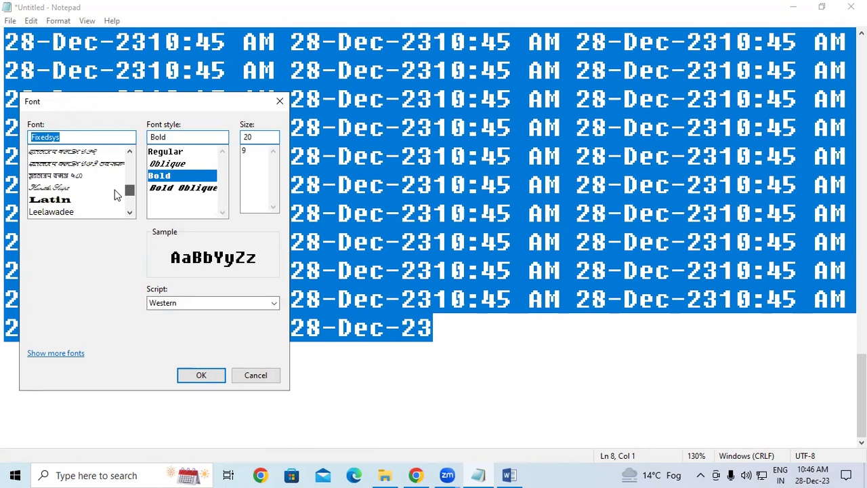
left_click(64, 189)
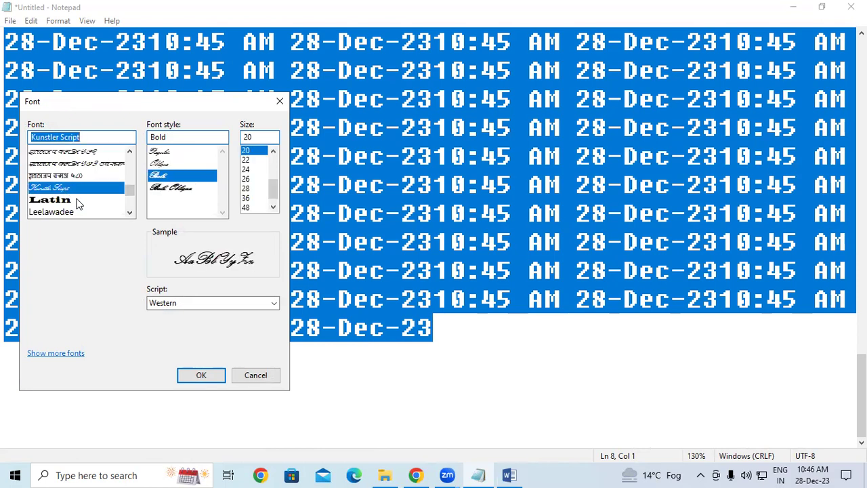
left_click(247, 181)
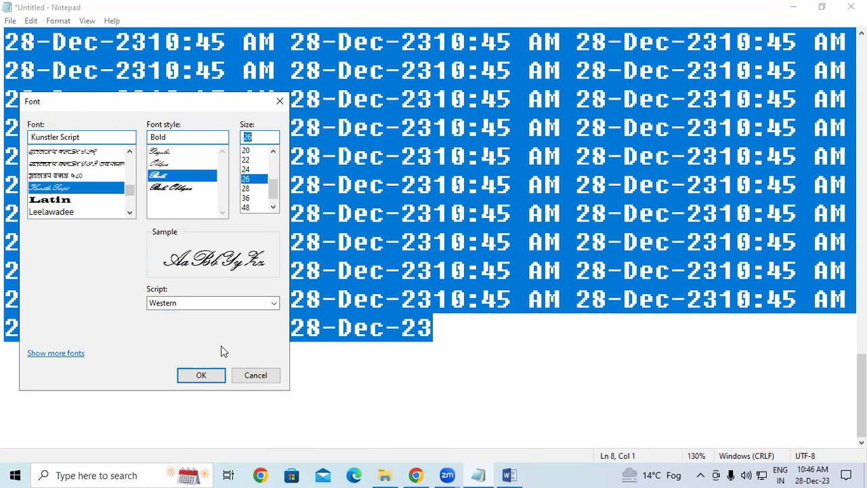
left_click(202, 375)
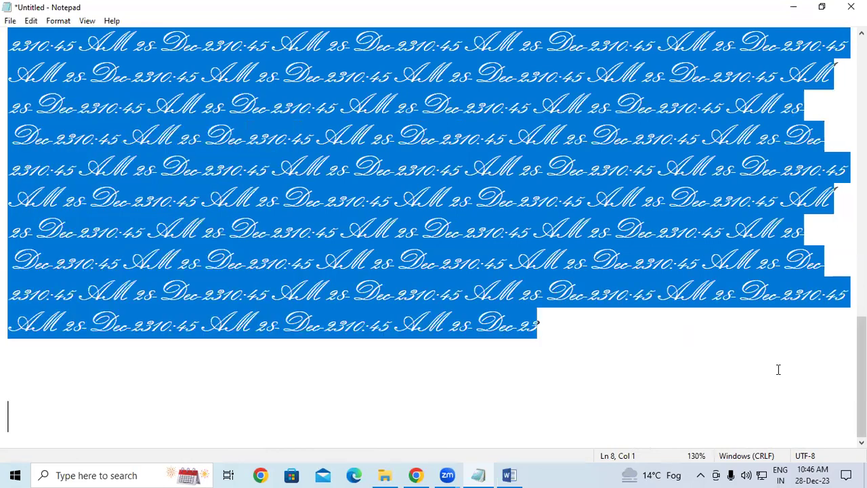
key("Up")
scroll(433, 240, "up", 8)
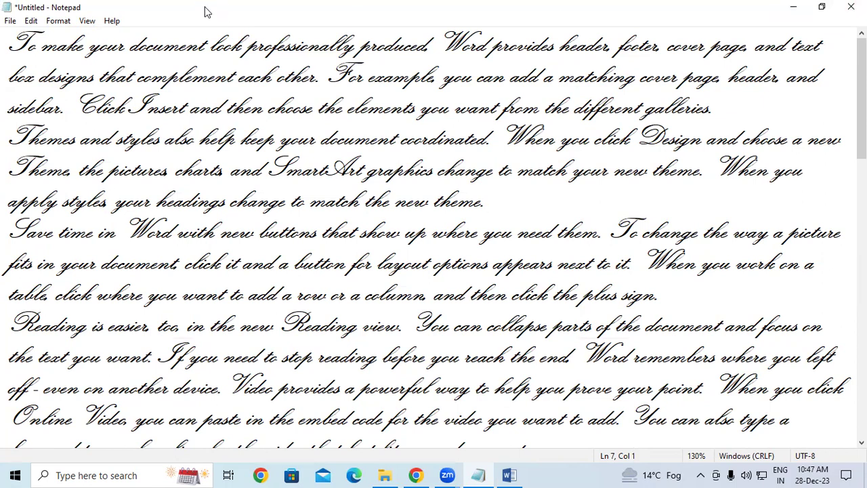
Step: Turn Word Wrap off and back on to compare how the paragraphs fit the window
left_click(72, 24)
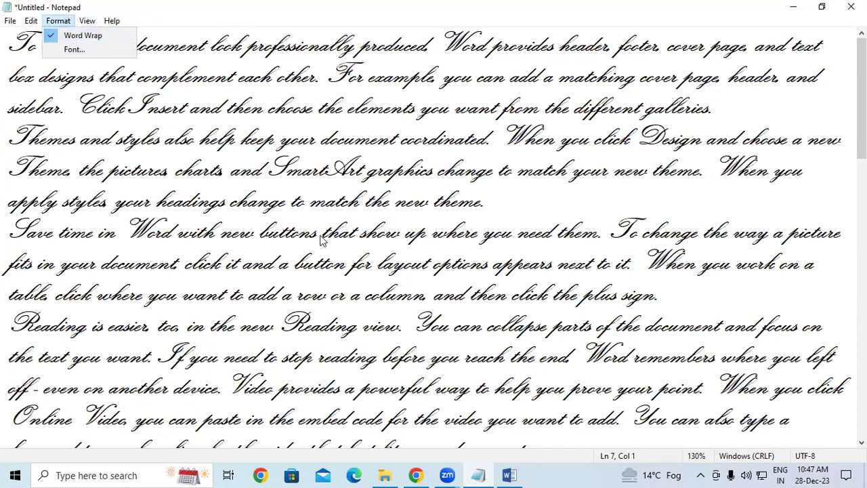
left_click(82, 35)
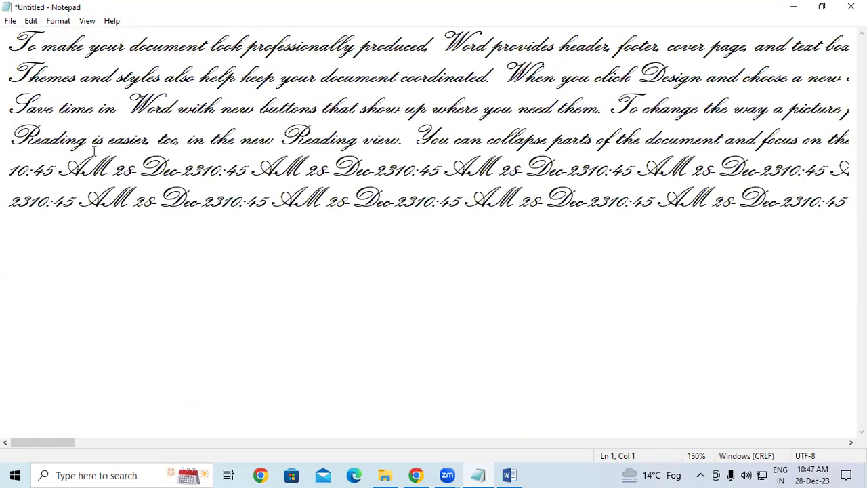
left_click(58, 20)
left_click(83, 35)
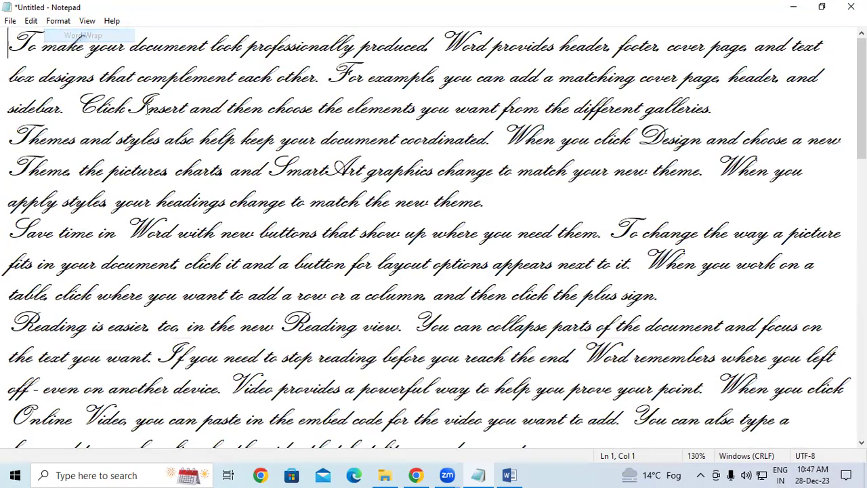
Step: Turn Word Wrap off with the insertion point at the document start and look along the unwrapped lines
left_click_drag(861, 95, 861, 368)
key("ctrl+Home")
left_click(65, 21)
left_click(76, 34)
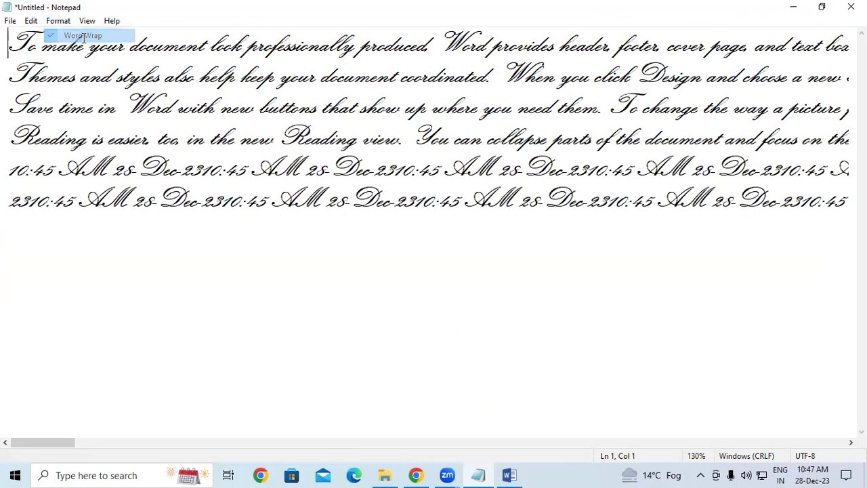
left_click_drag(60, 442, 2, 358)
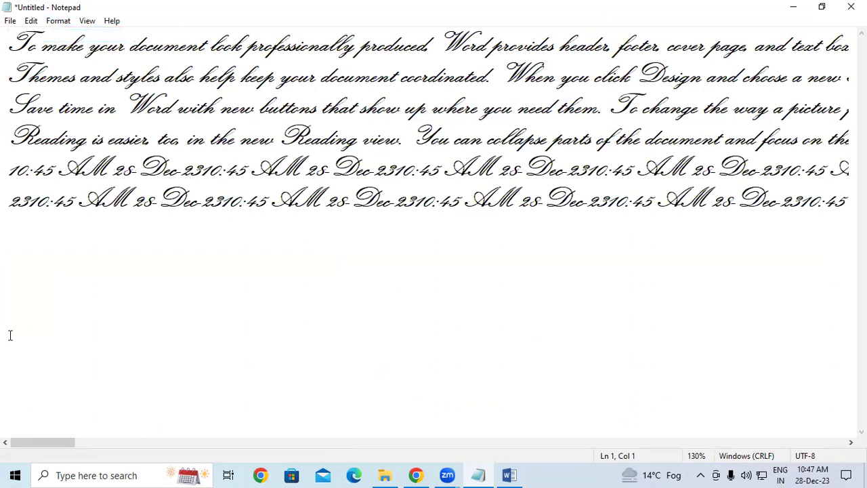
Step: Look over the zoom options, place the insertion point on the empty line below the text and zoom in to 310%
left_click(92, 22)
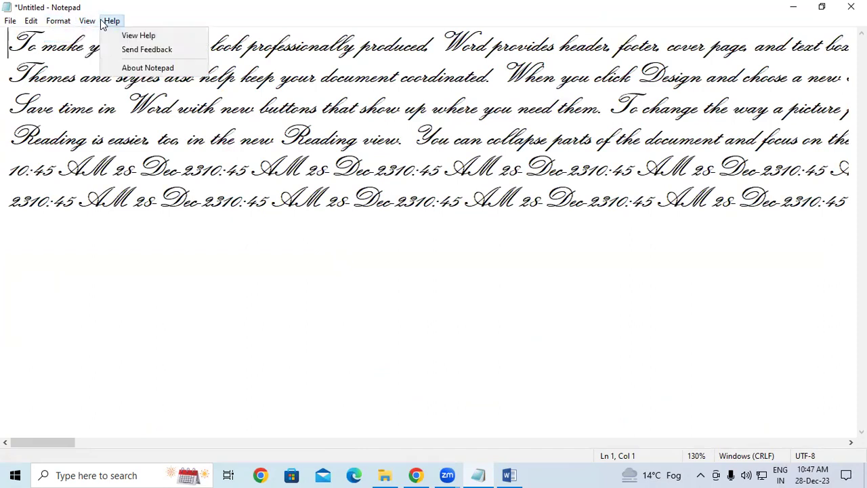
mouse_move(139, 39)
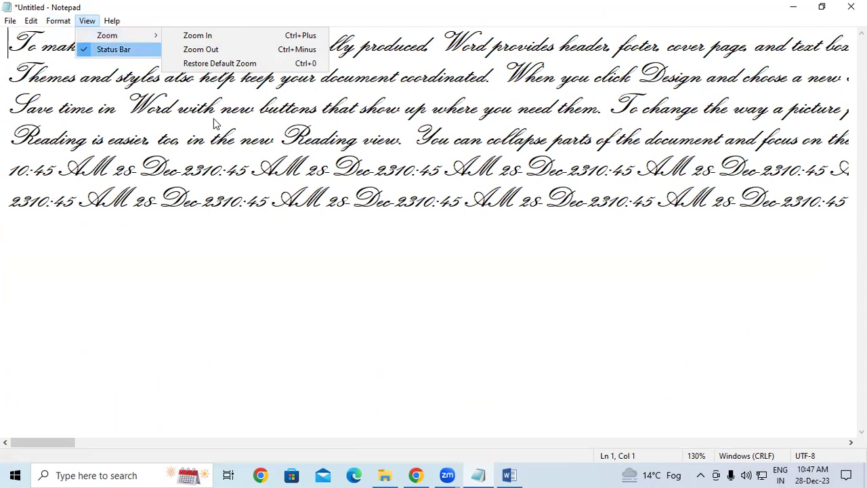
left_click(393, 253)
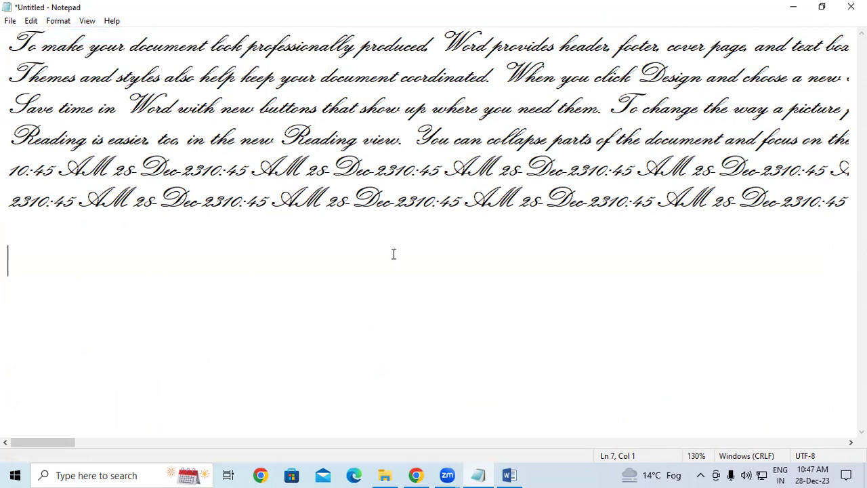
scroll(394, 254, "up", 18, "ctrl")
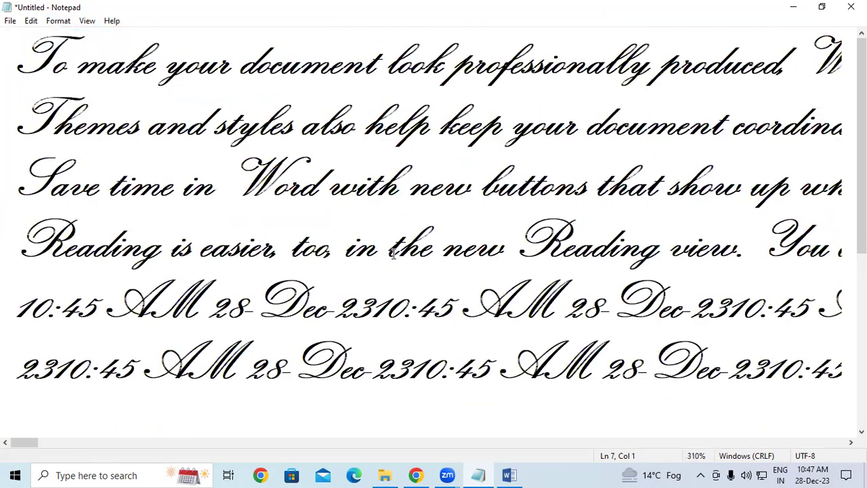
Step: Zoom in to 500% and look down through the enlarged lines of text
scroll(393, 254, "up", 19, "ctrl")
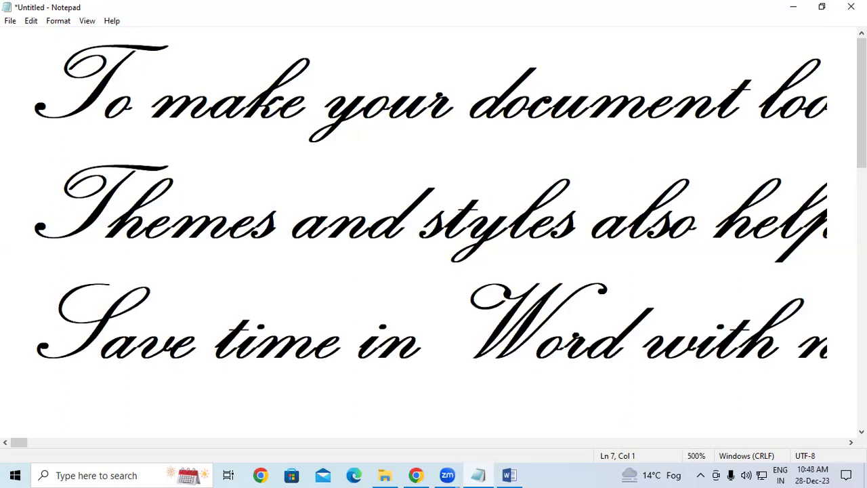
scroll(433, 230, "down", 1)
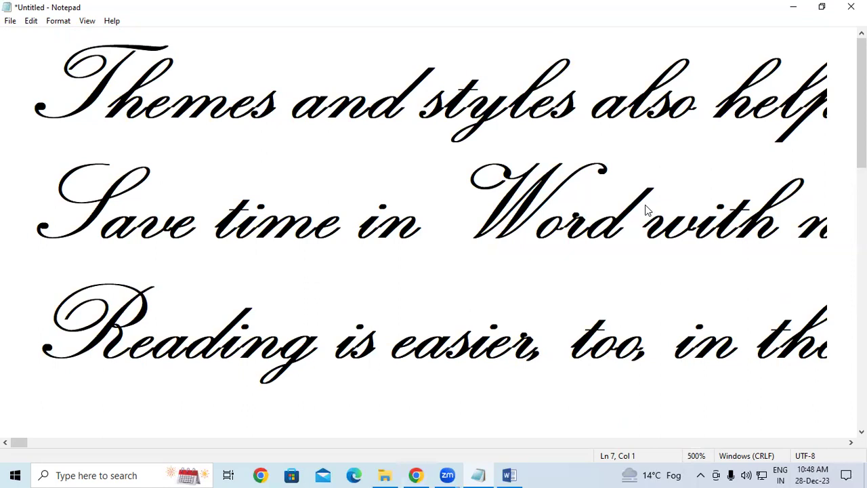
scroll(645, 204, "down", 1)
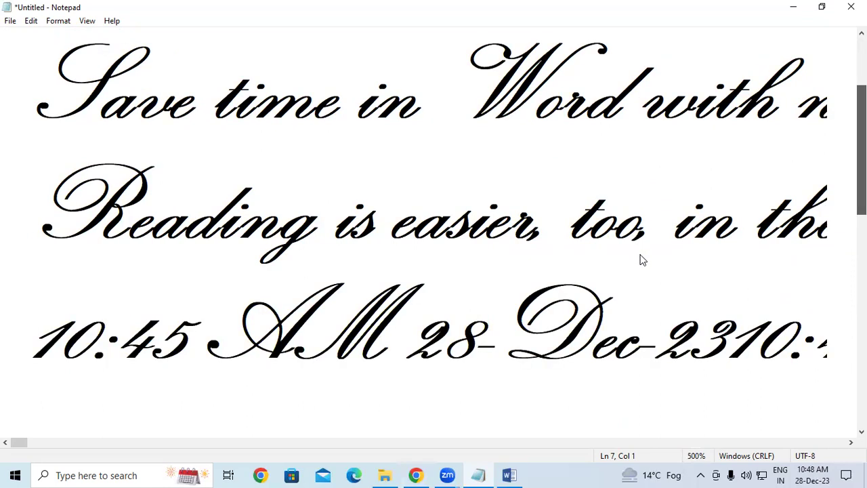
scroll(642, 260, "down", 1)
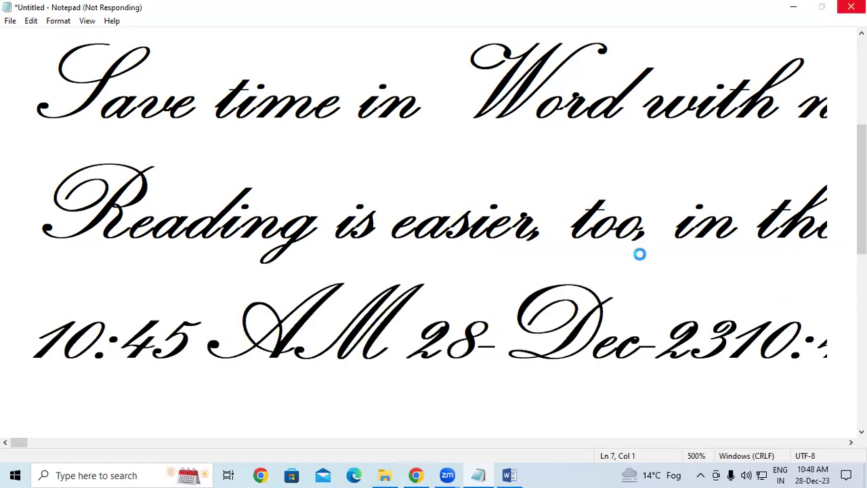
Step: Zoom out to 370%, then restore the default zoom of 100%
scroll(640, 254, "down", 1)
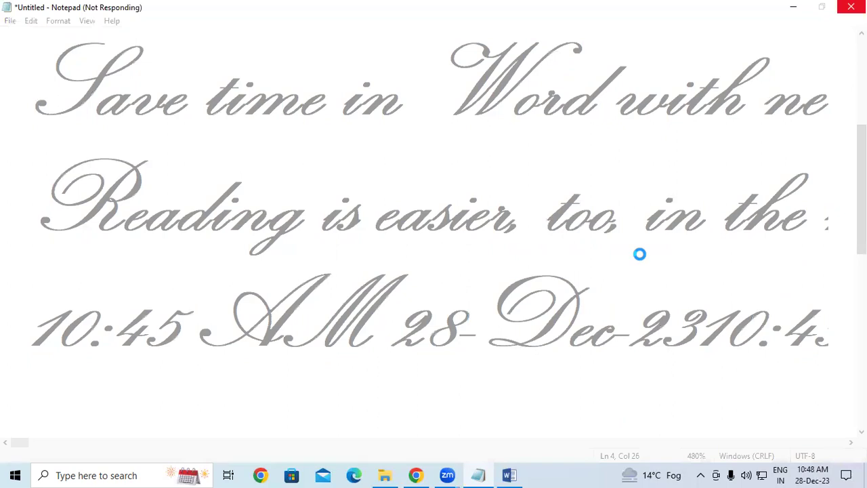
scroll(640, 254, "down", 11)
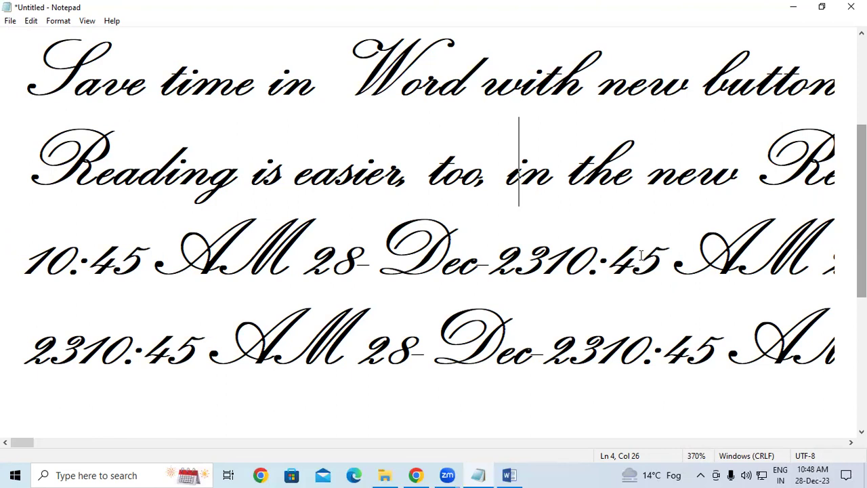
key("ctrl+0")
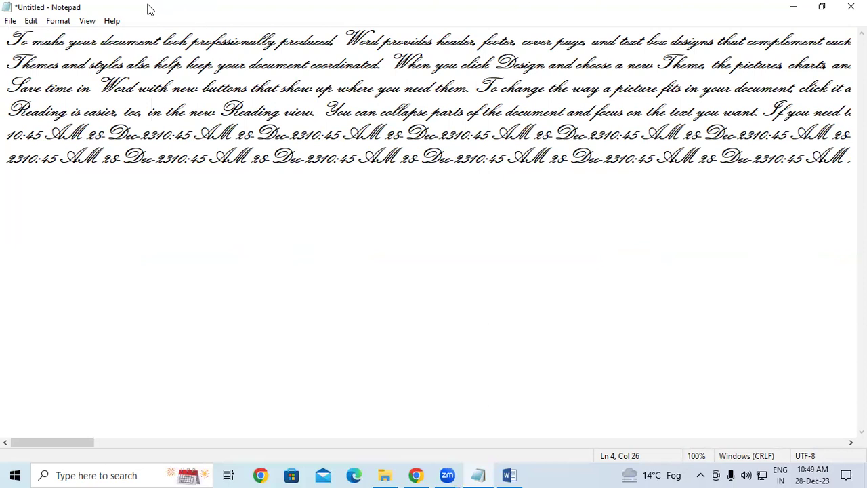
Step: Place the insertion point on the empty line at line 8 below the text and hide the status bar
left_click(86, 20)
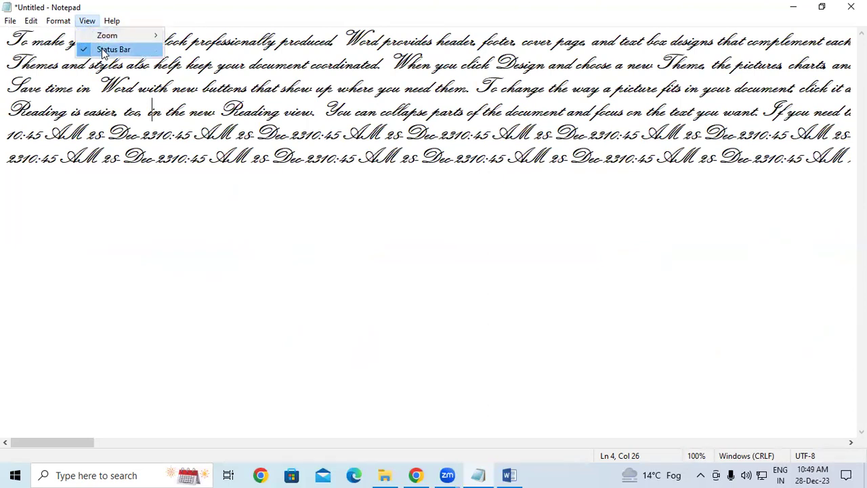
left_click(167, 402)
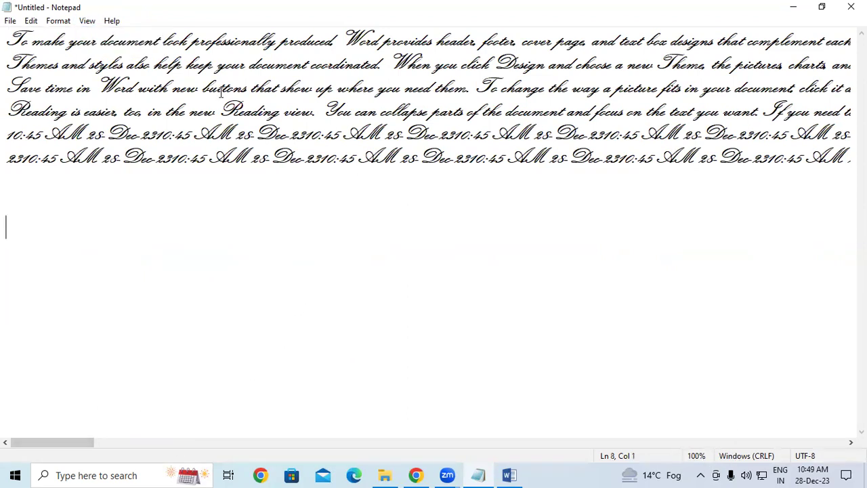
left_click(87, 21)
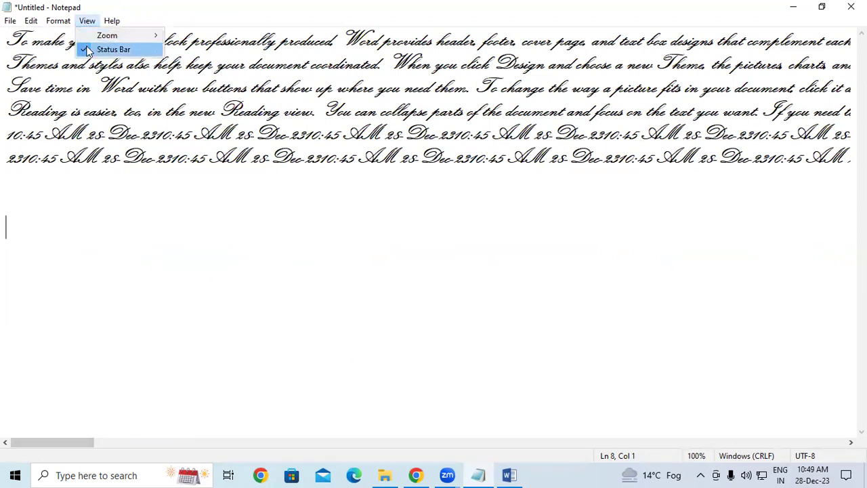
left_click(94, 51)
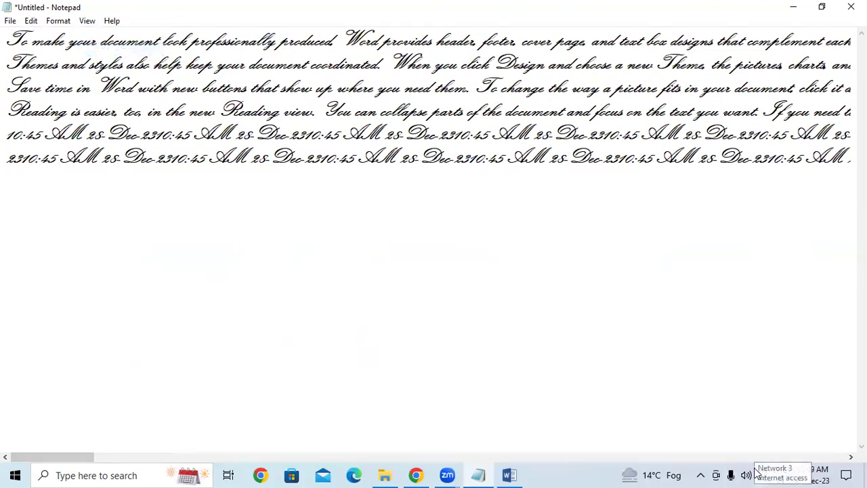
Step: Show the status bar again, then hide it once more to compare the window with and without it
left_click(87, 20)
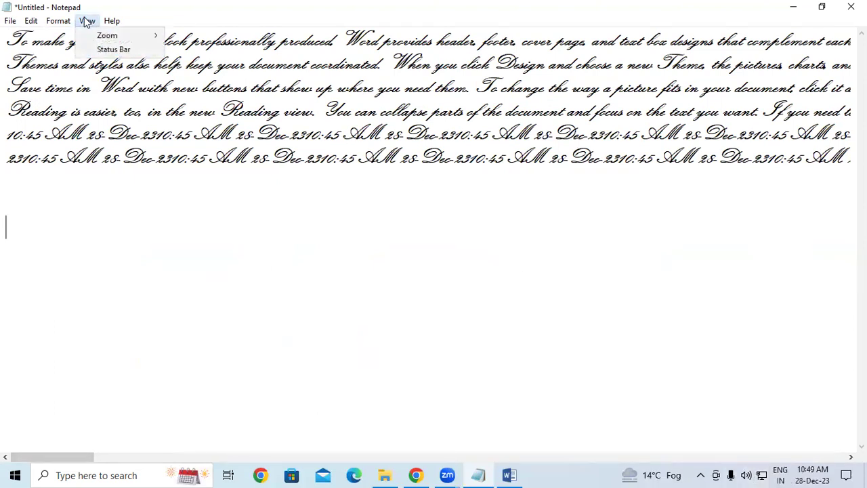
left_click(109, 50)
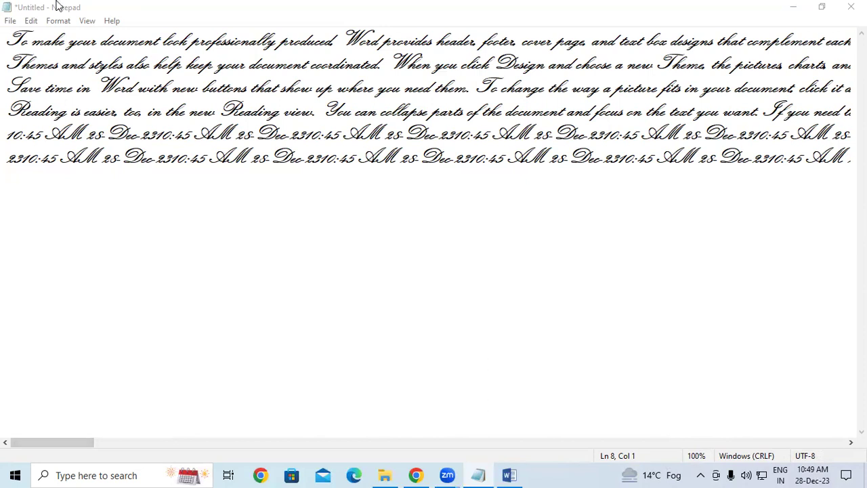
left_click(85, 22)
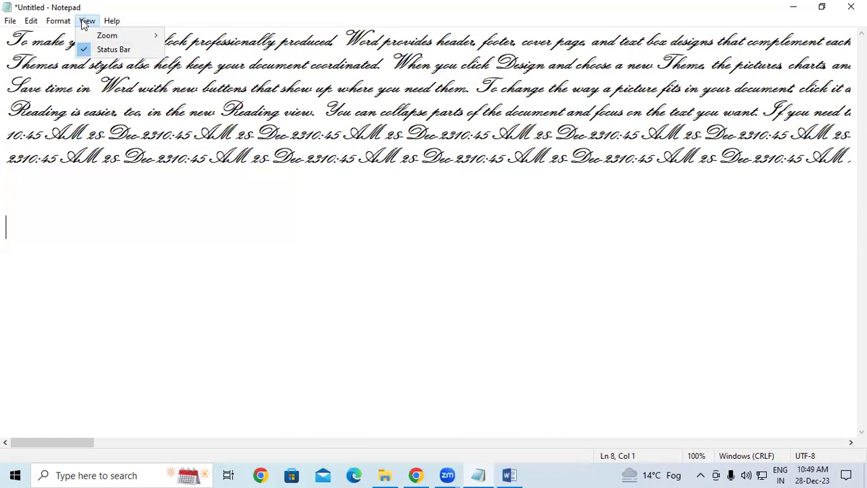
left_click(94, 52)
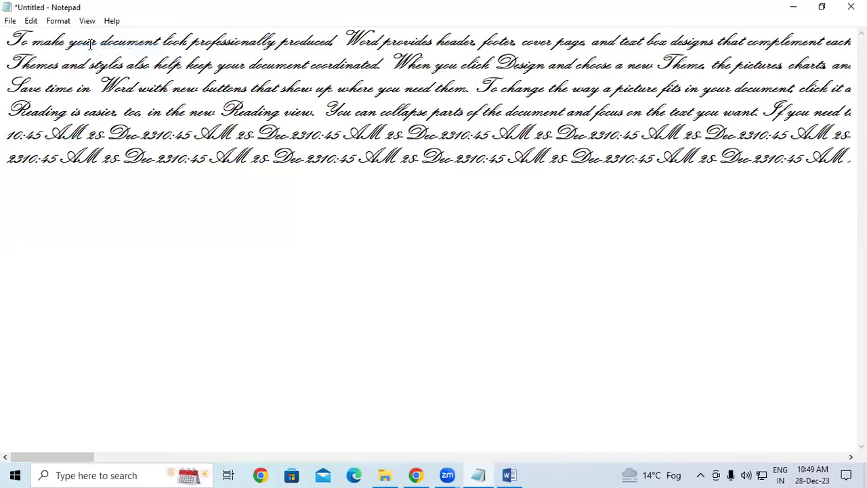